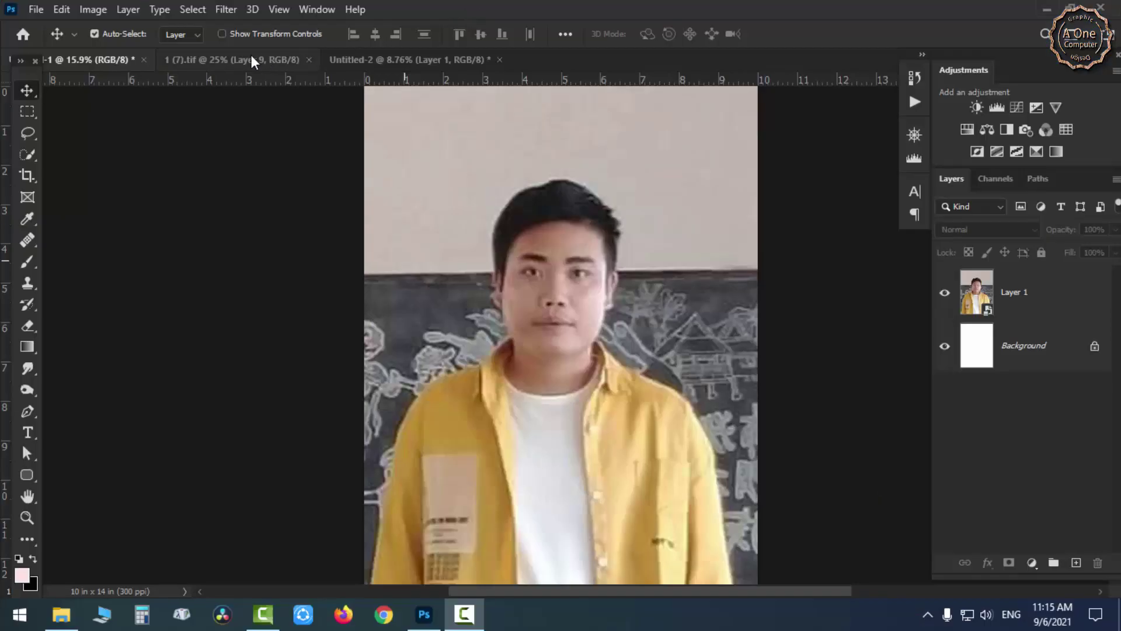
Step: Drag the black gown with pink sash from Untitled-2 into the man's photo
left_click(252, 61)
left_click(401, 60)
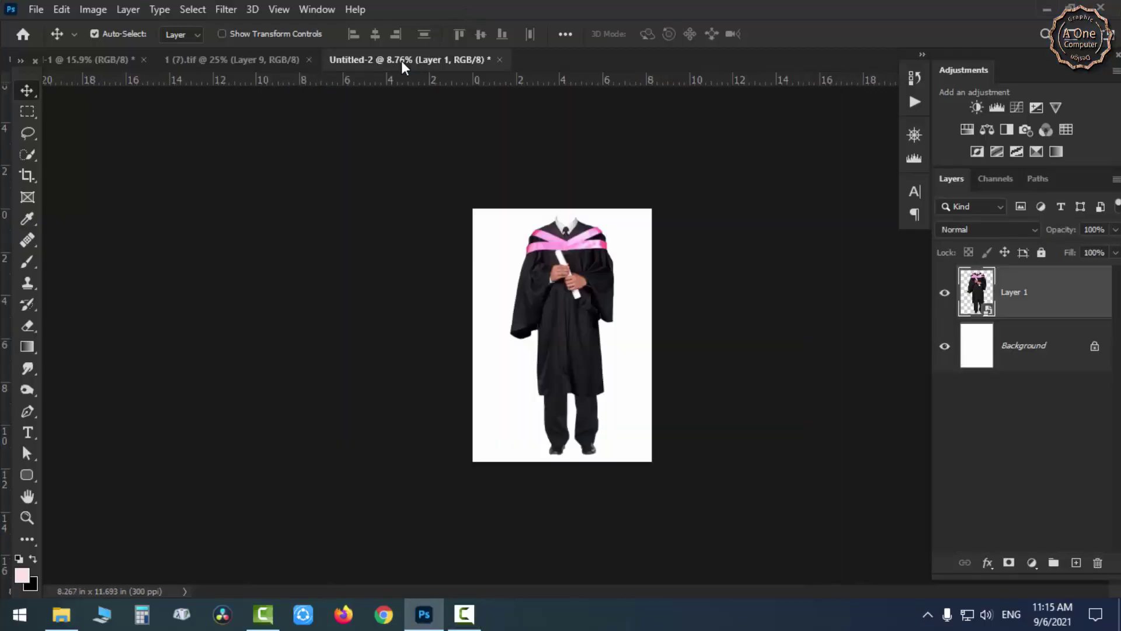
mouse_move(572, 248)
left_mouse_down()
mouse_move(122, 59)
mouse_move(99, 65)
left_mouse_up()
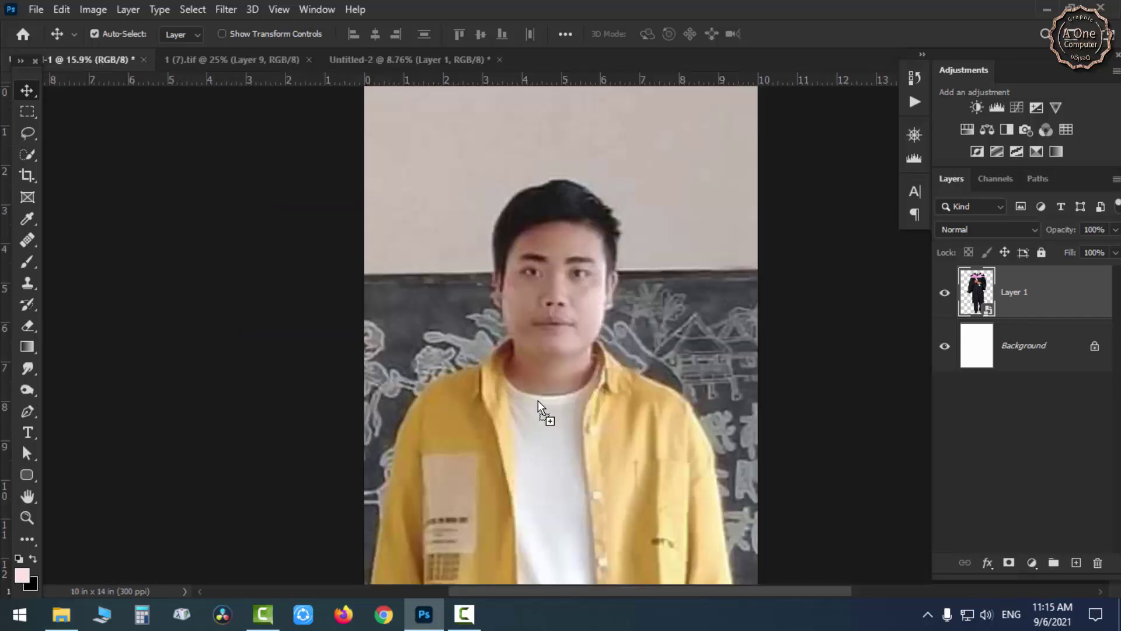
left_click_drag(538, 401, 551, 454)
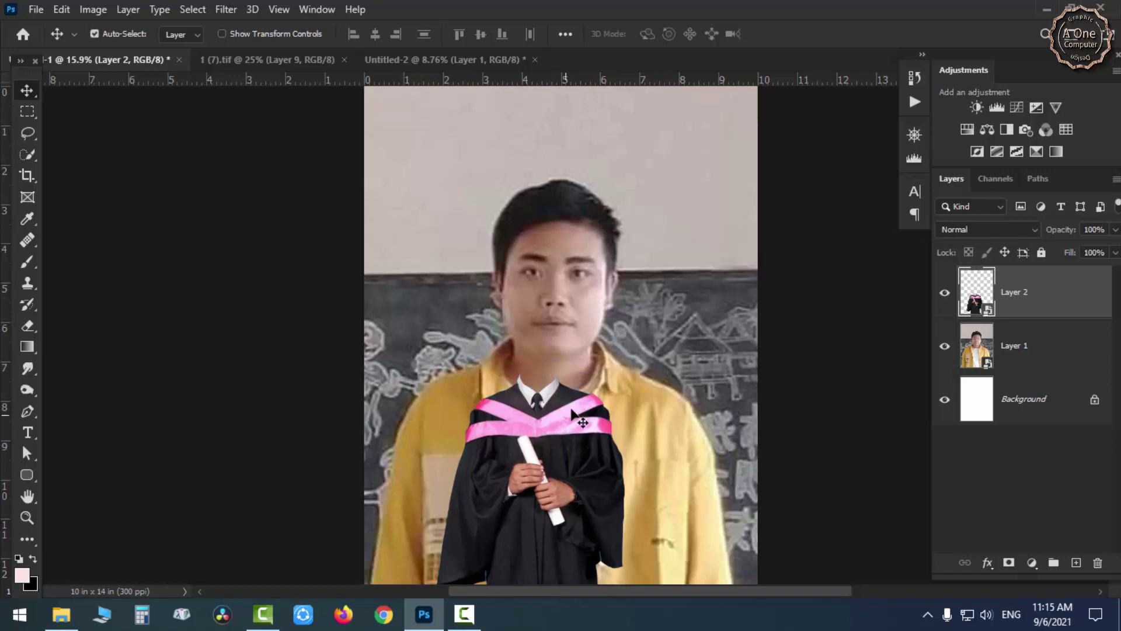
Step: Enlarge the gown with Free Transform so it covers his yellow shirt and body
key("ctrl+t")
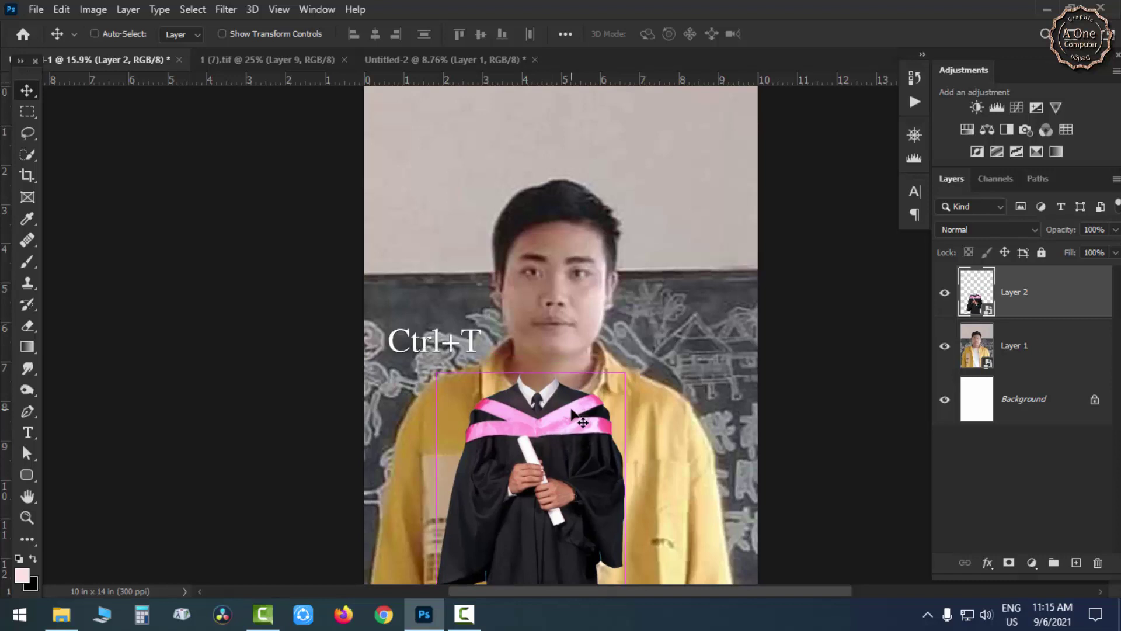
left_click_drag(621, 379, 850, 204)
left_click_drag(625, 240, 631, 437)
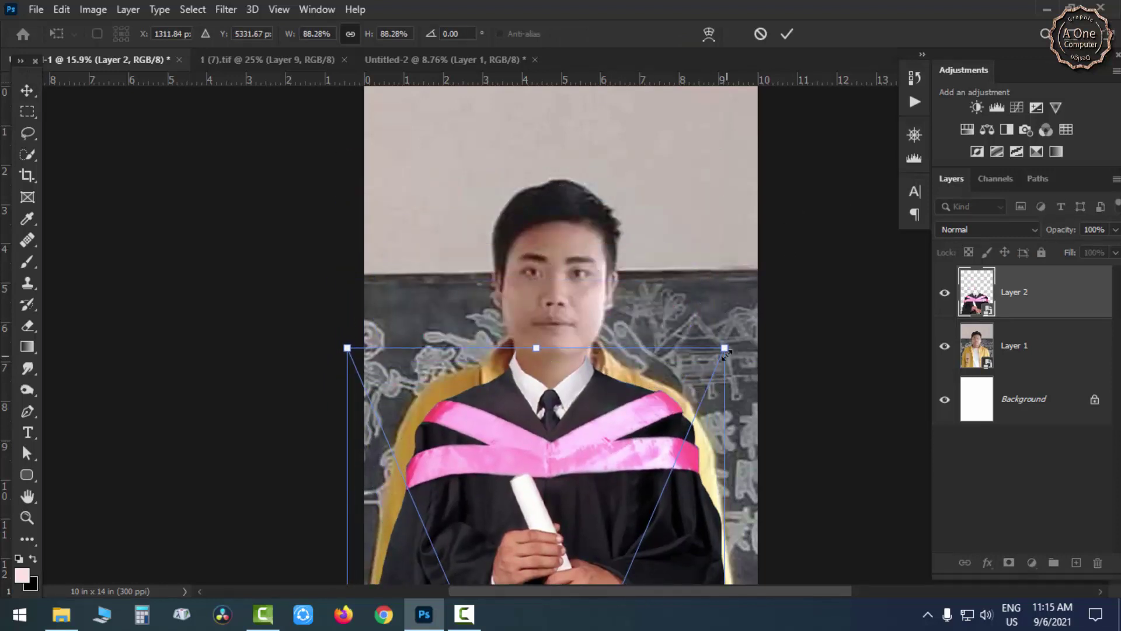
left_click_drag(739, 337, 740, 316)
left_click_drag(586, 390, 586, 415)
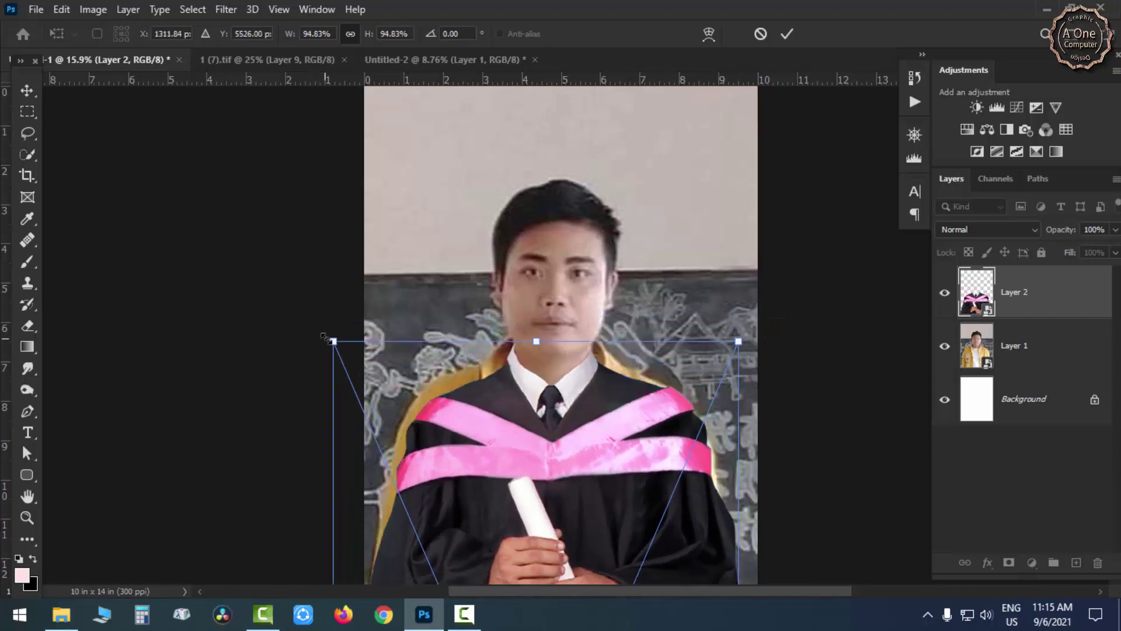
left_click_drag(327, 331, 320, 311)
left_click_drag(518, 377, 518, 402)
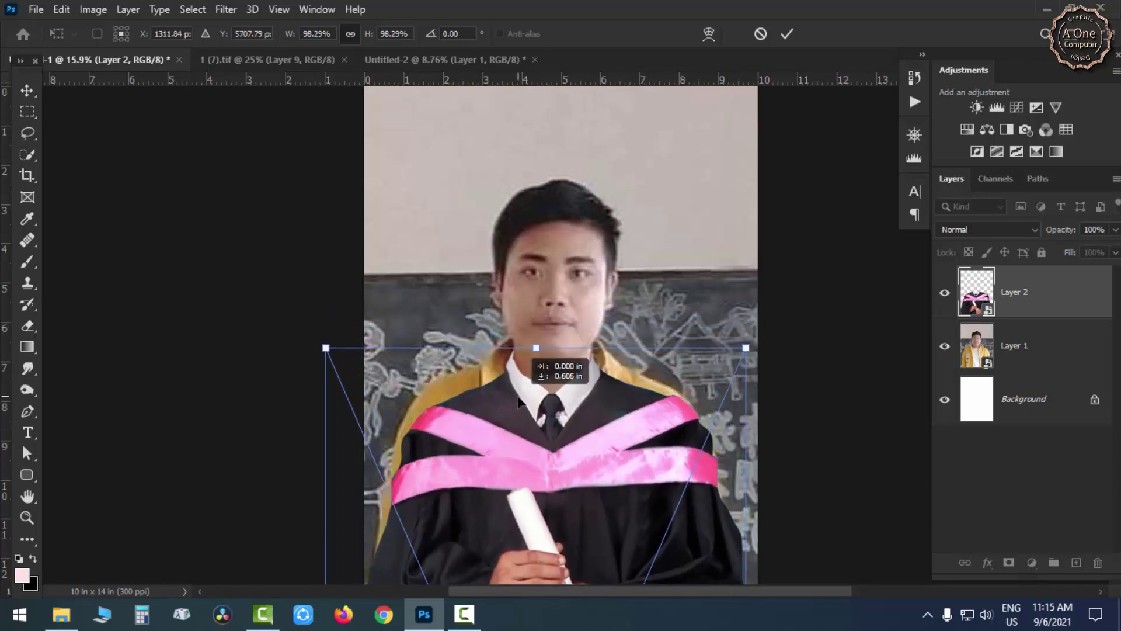
Step: Nudge the gown to fit his shoulders and commit the transform
scroll(601, 374, "up", 2)
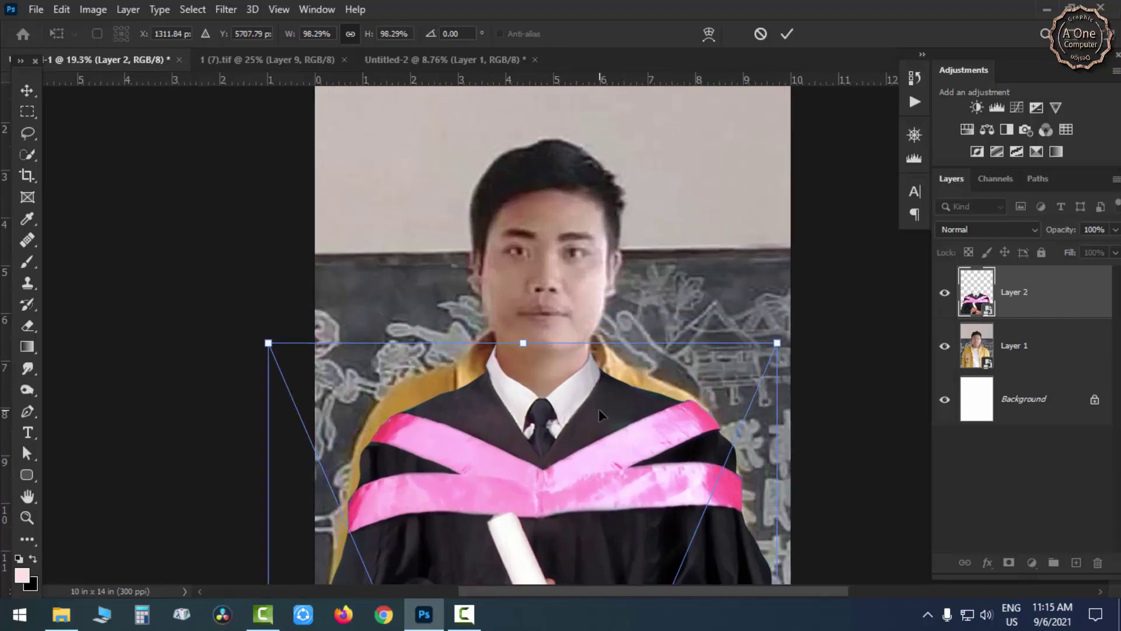
mouse_move(671, 405)
left_mouse_down()
mouse_move(664, 422)
mouse_move(670, 406)
left_mouse_up()
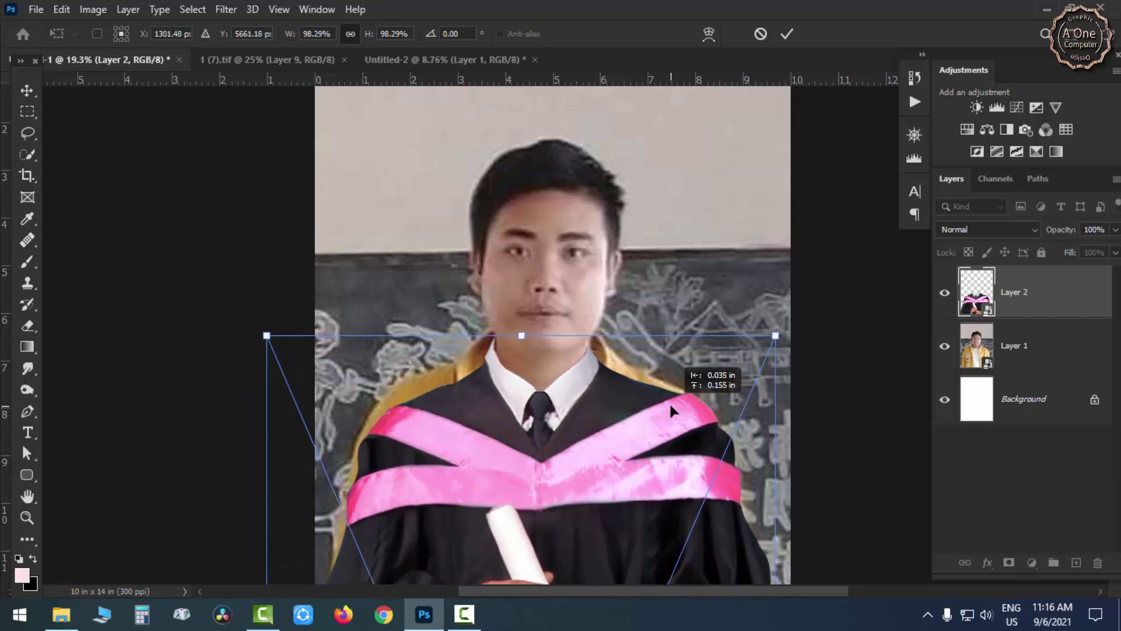
left_click_drag(670, 408, 671, 409)
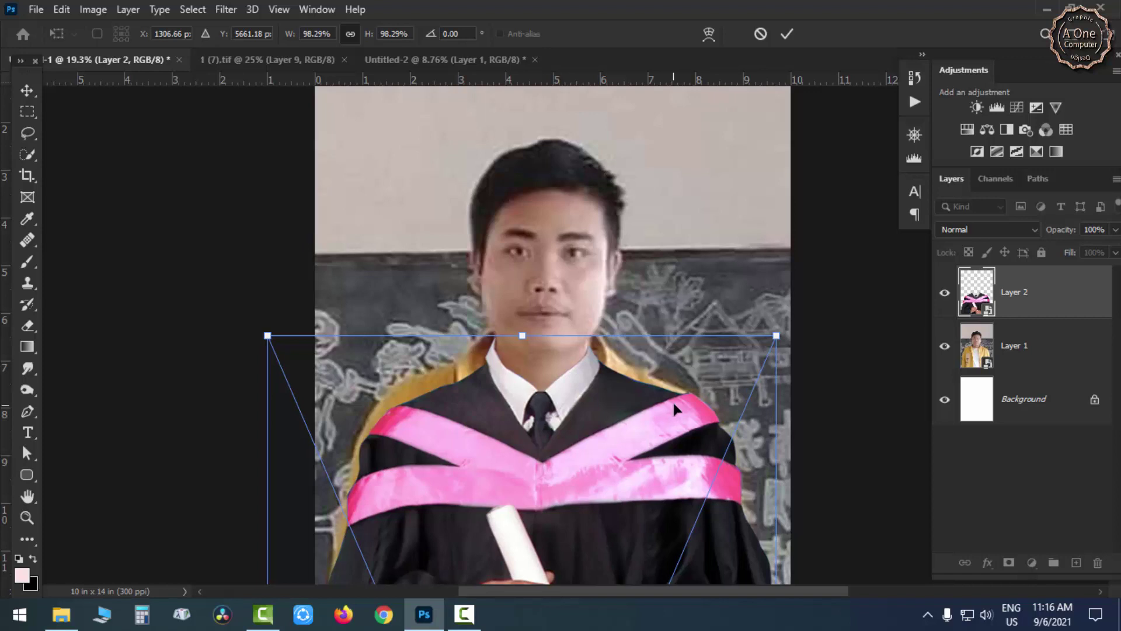
key("Right")
key("Right")
scroll(650, 360, "down", 1)
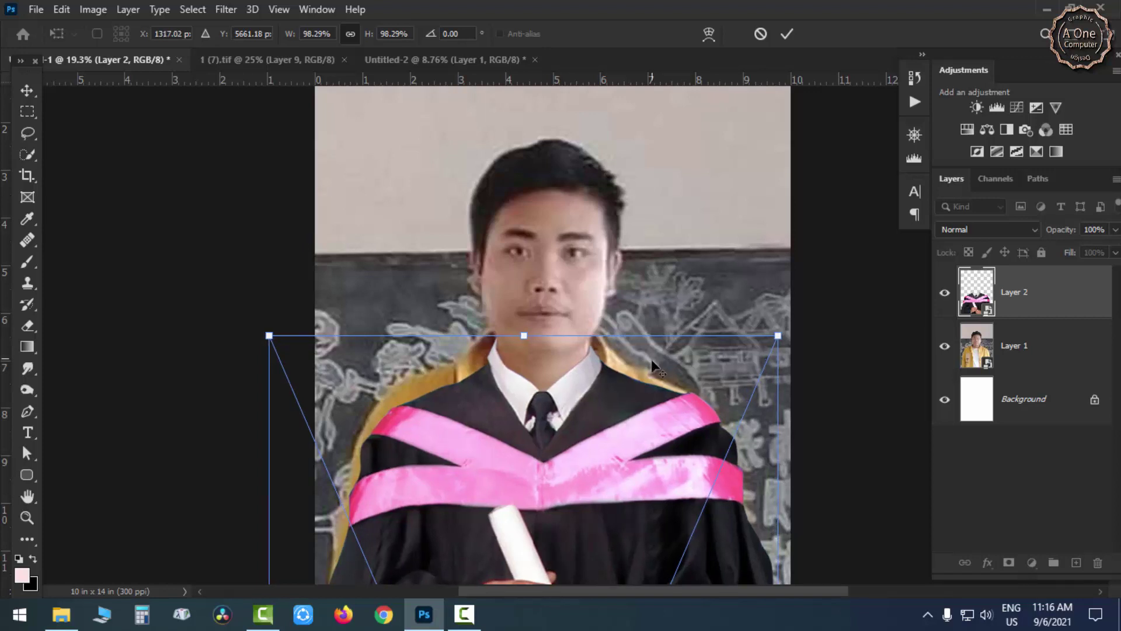
scroll(650, 374, "down", 1)
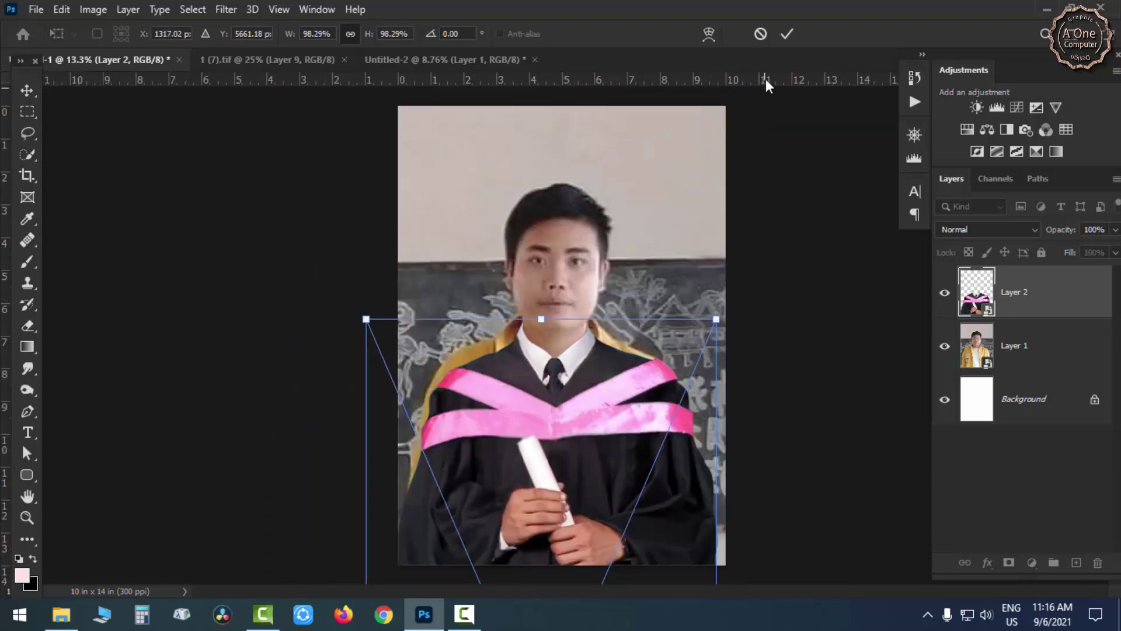
left_click(787, 34)
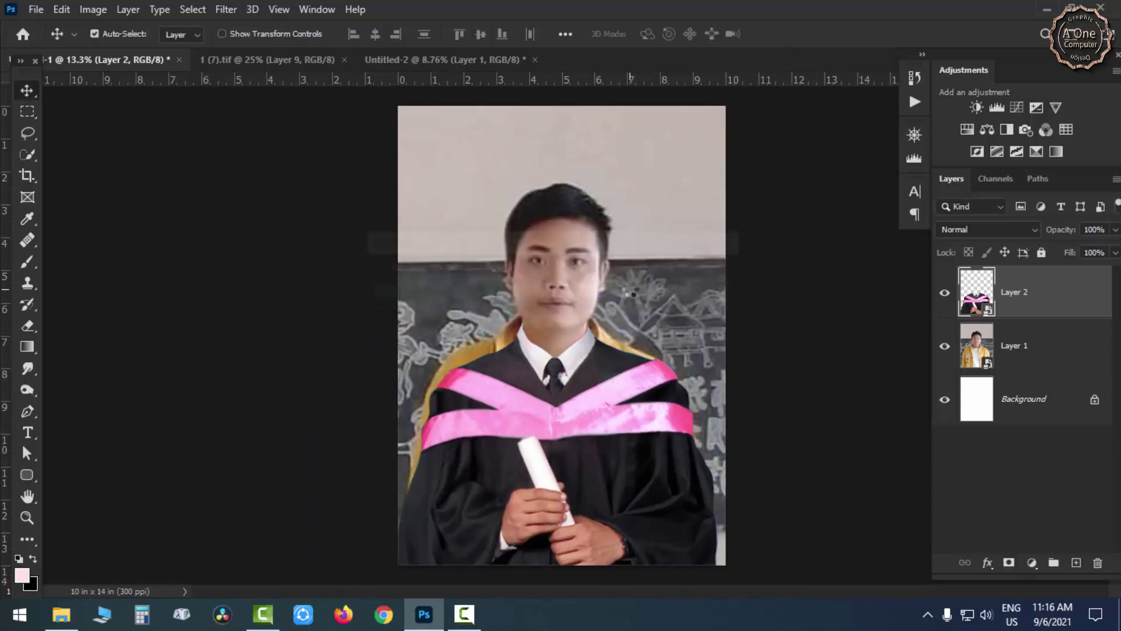
Step: Drag a cap from the 1 (7).tif caps document into the graduate photo
left_click(292, 58)
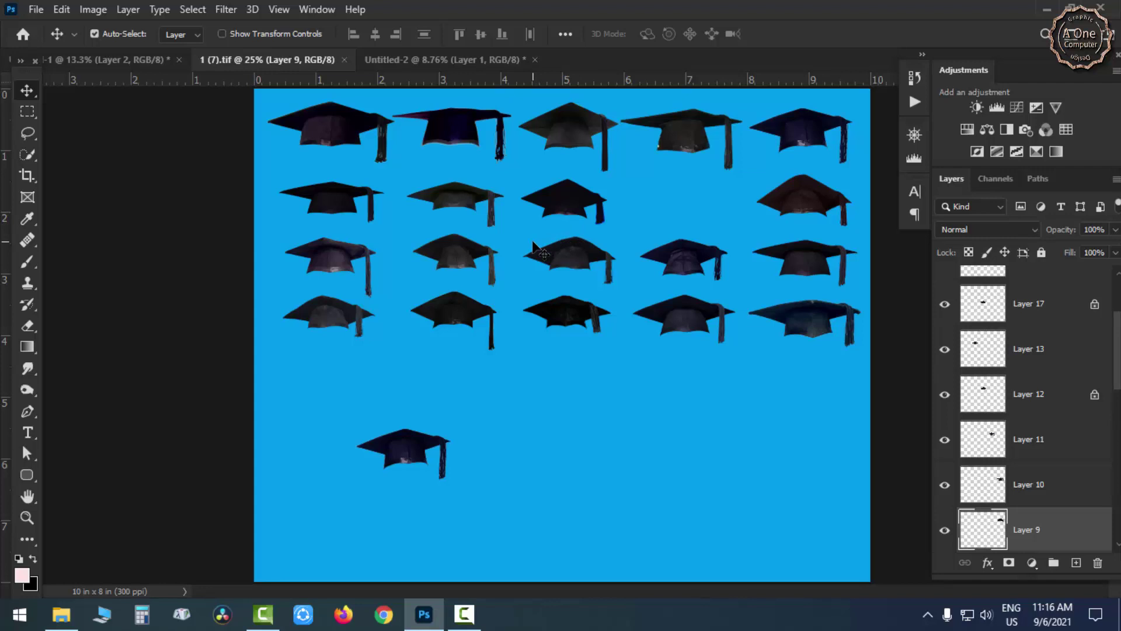
left_click(465, 117)
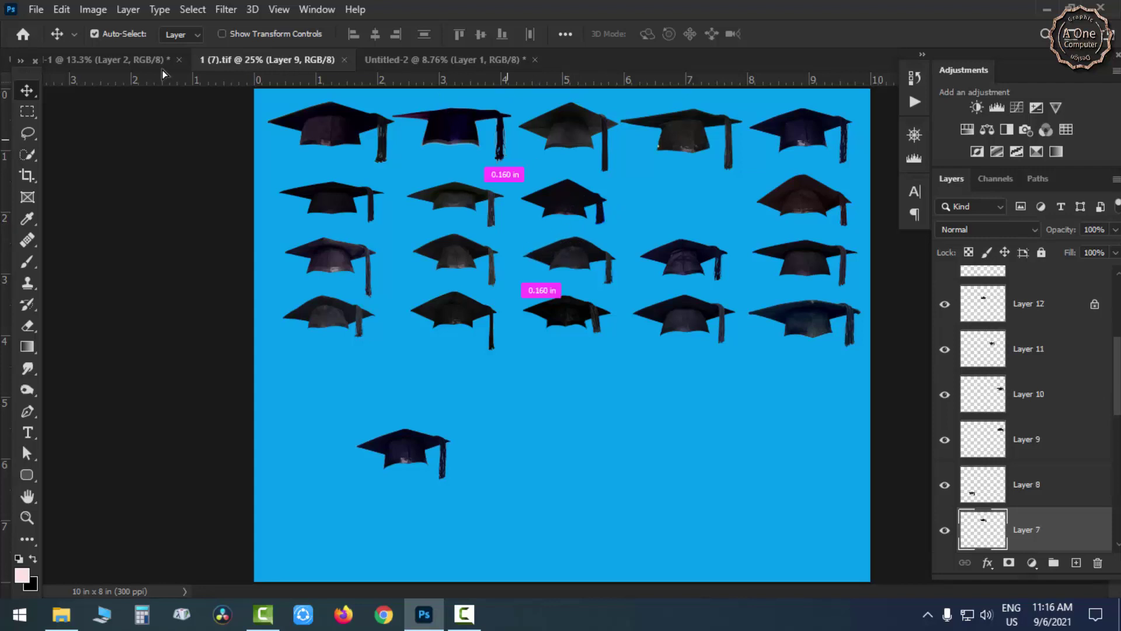
left_click_drag(564, 202, 330, 132)
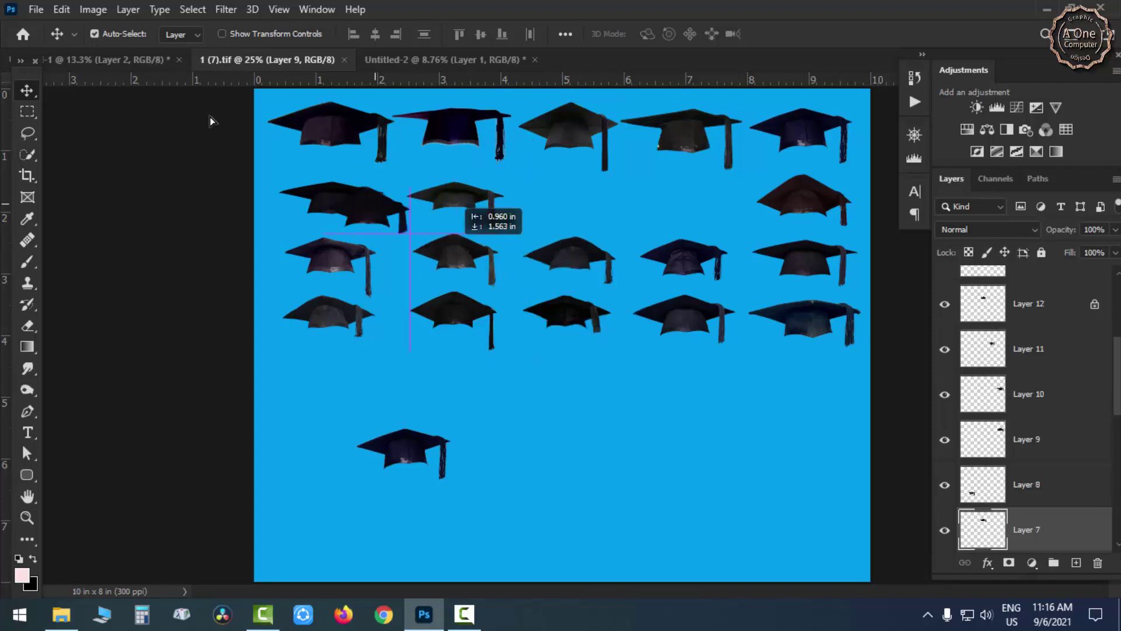
left_click(139, 63)
mouse_move(581, 257)
left_mouse_down()
mouse_move(637, 401)
mouse_move(548, 209)
left_mouse_up()
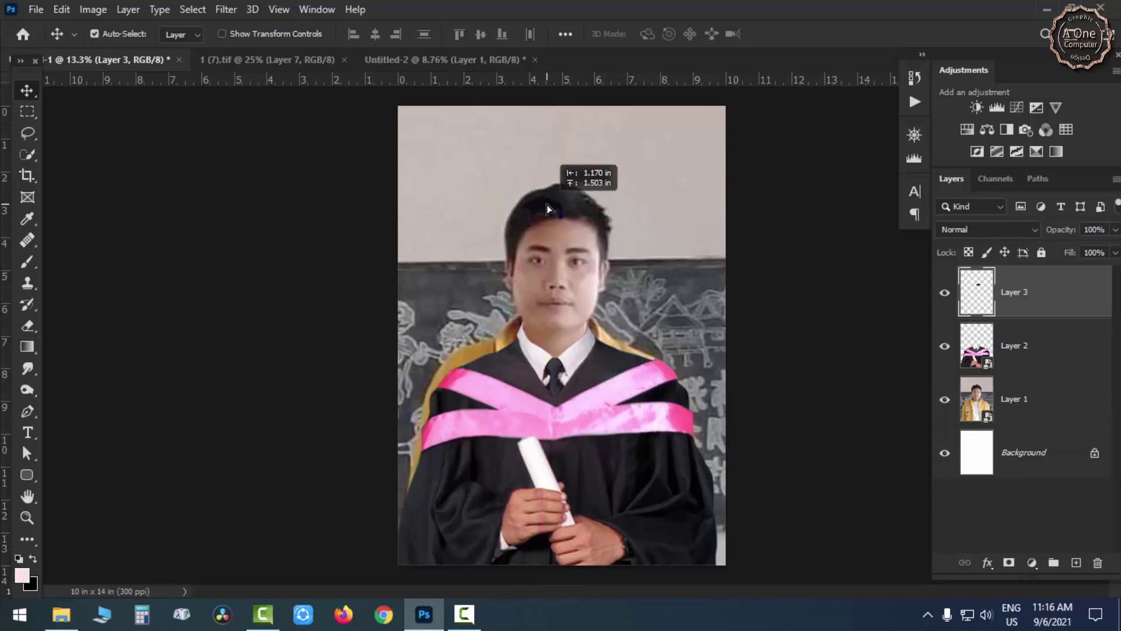
Step: Delete the unwanted cap layer and bring a different cap into the photo
key("Delete")
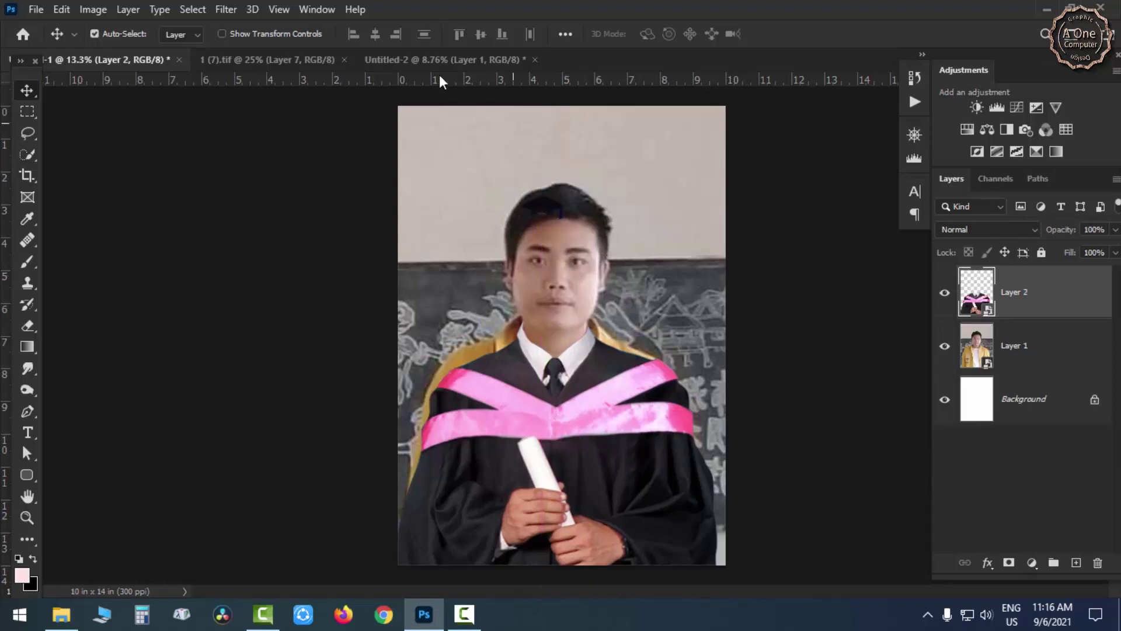
left_click(433, 66)
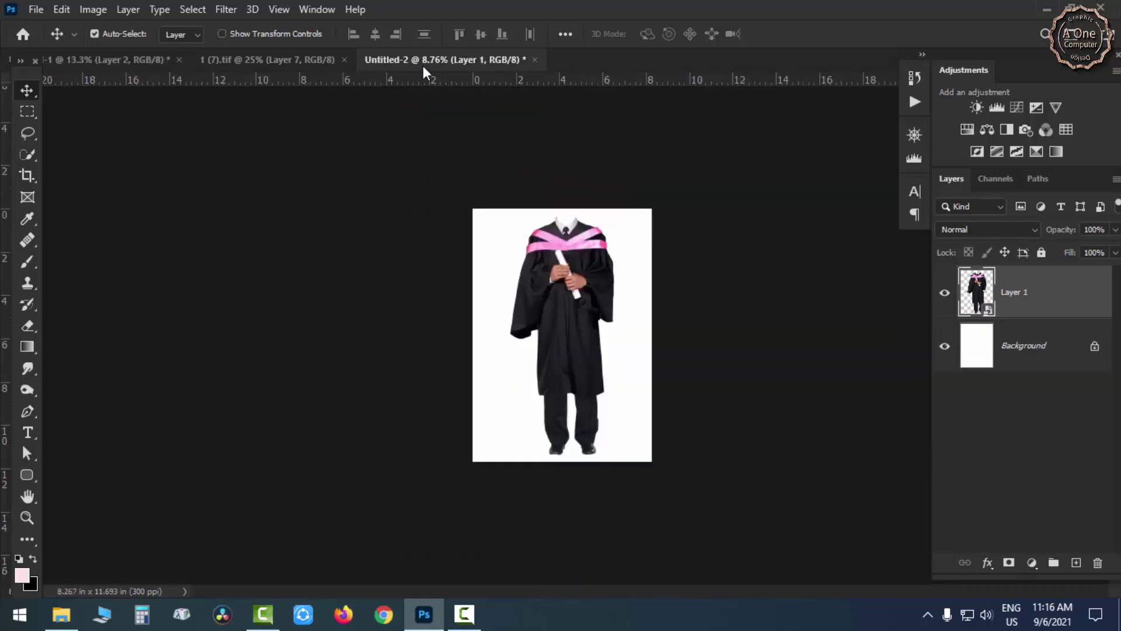
left_click(342, 62)
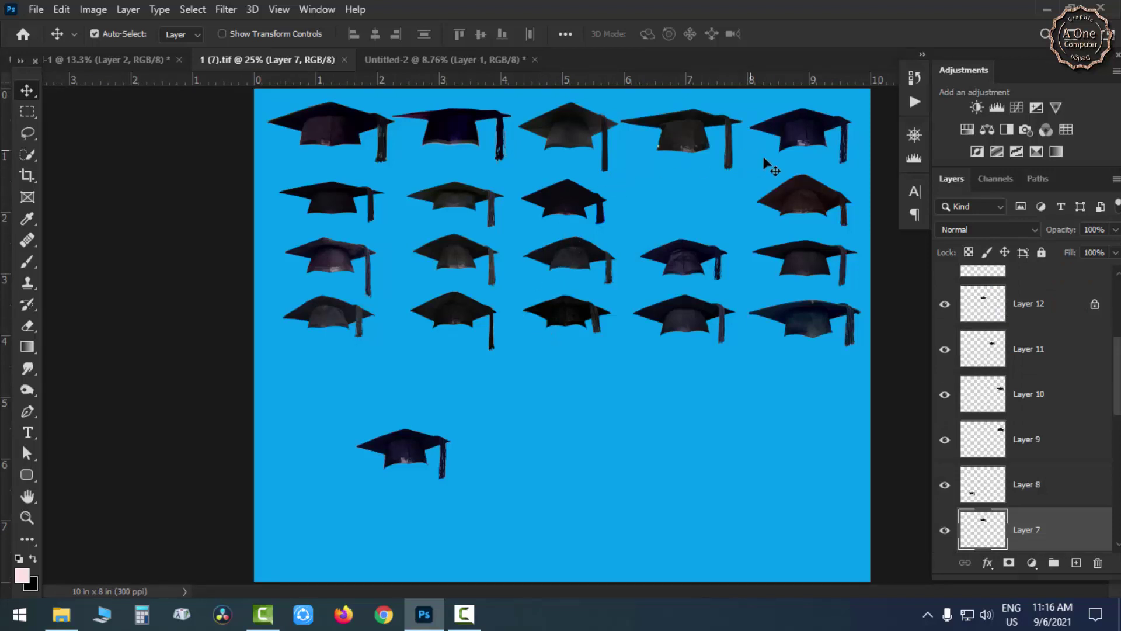
mouse_move(808, 199)
left_mouse_down()
mouse_move(176, 73)
mouse_move(543, 216)
mouse_move(648, 157)
left_mouse_up()
Step: Scale the cap, lower it onto his head, and commit the transform
key("ctrl+t")
left_click_drag(559, 242, 603, 203)
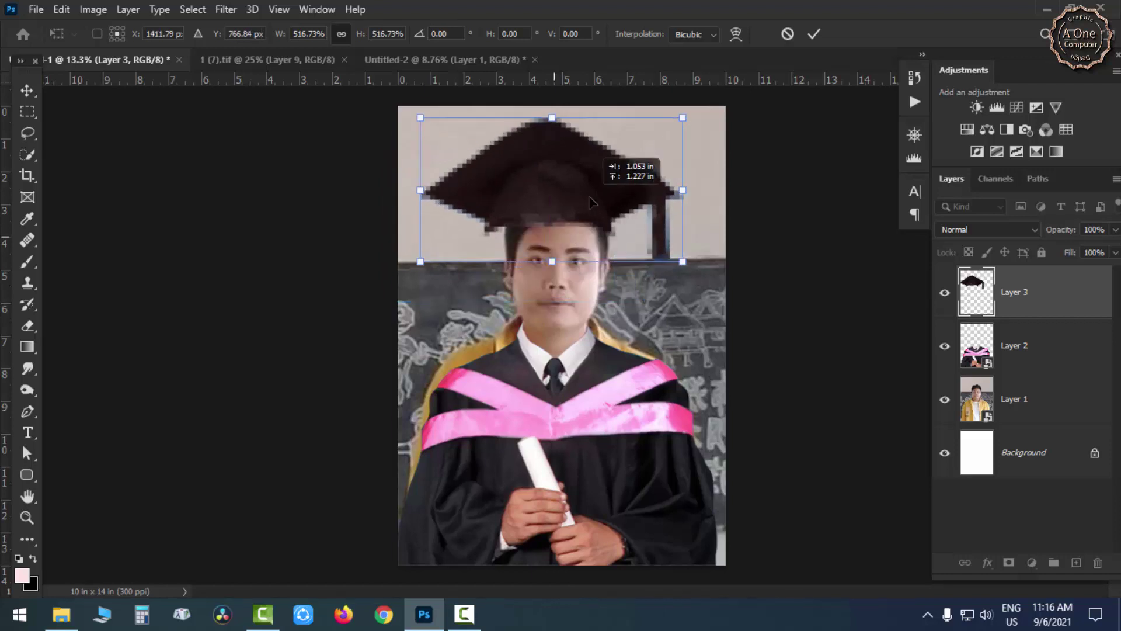
left_click_drag(693, 118, 672, 129)
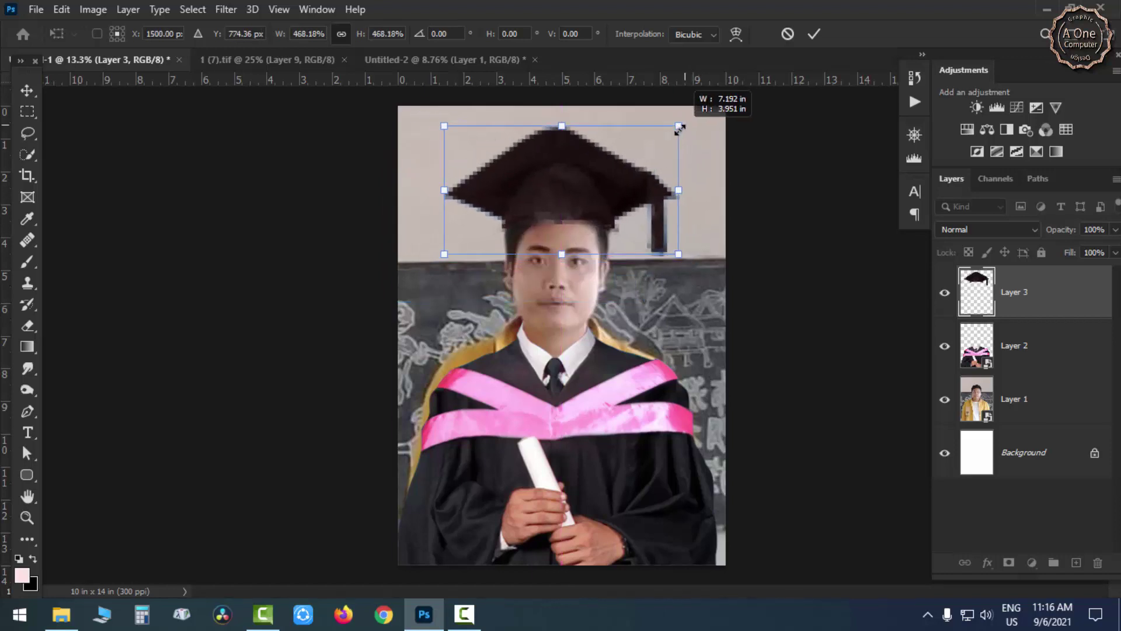
left_click_drag(588, 190, 590, 201)
left_click(815, 34)
scroll(586, 198, "up", 2)
Step: Shrink the cap slightly and centre it on his head in a second transform
key("ctrl+t")
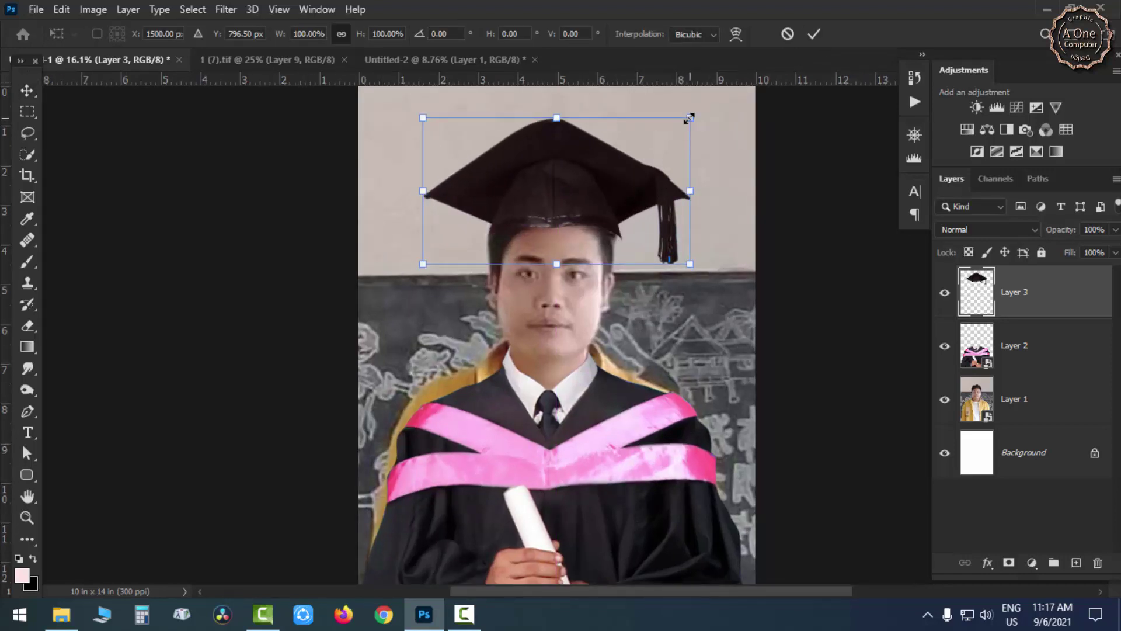
left_click_drag(689, 118, 675, 124)
left_click_drag(575, 188, 572, 194)
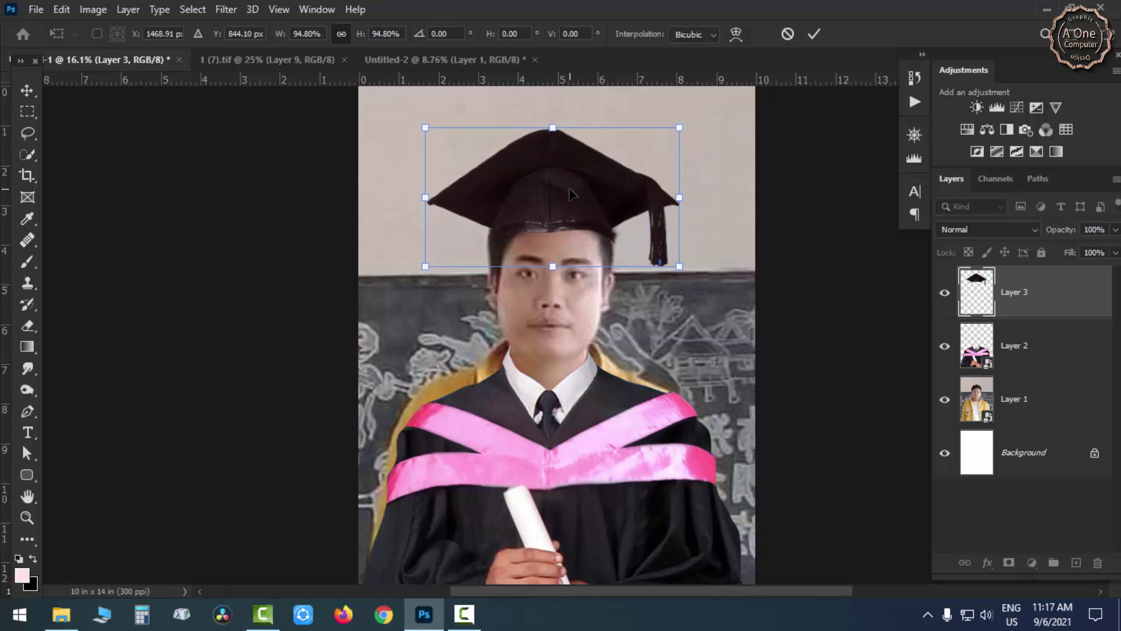
key("Return")
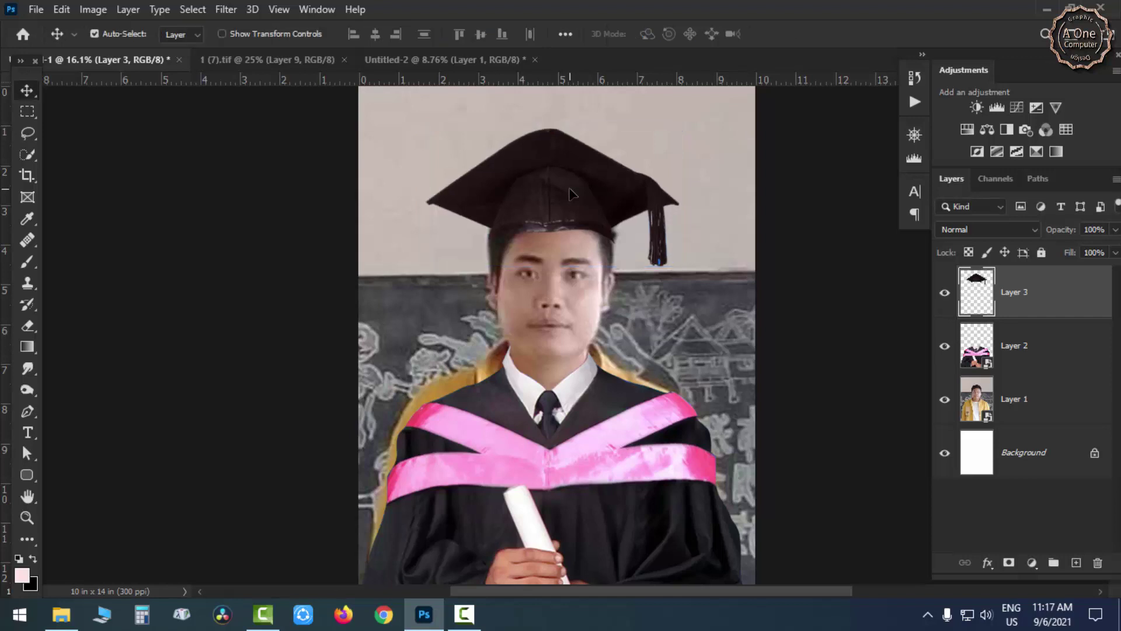
scroll(563, 292, "down", 2)
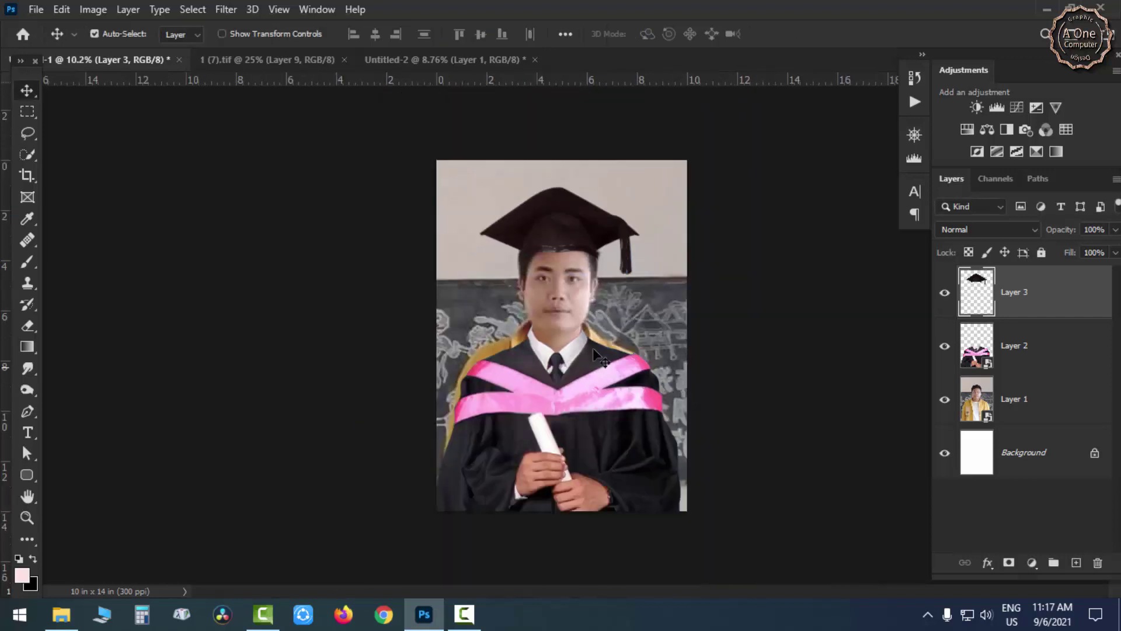
scroll(574, 296, "up", 2)
scroll(571, 240, "up", 1)
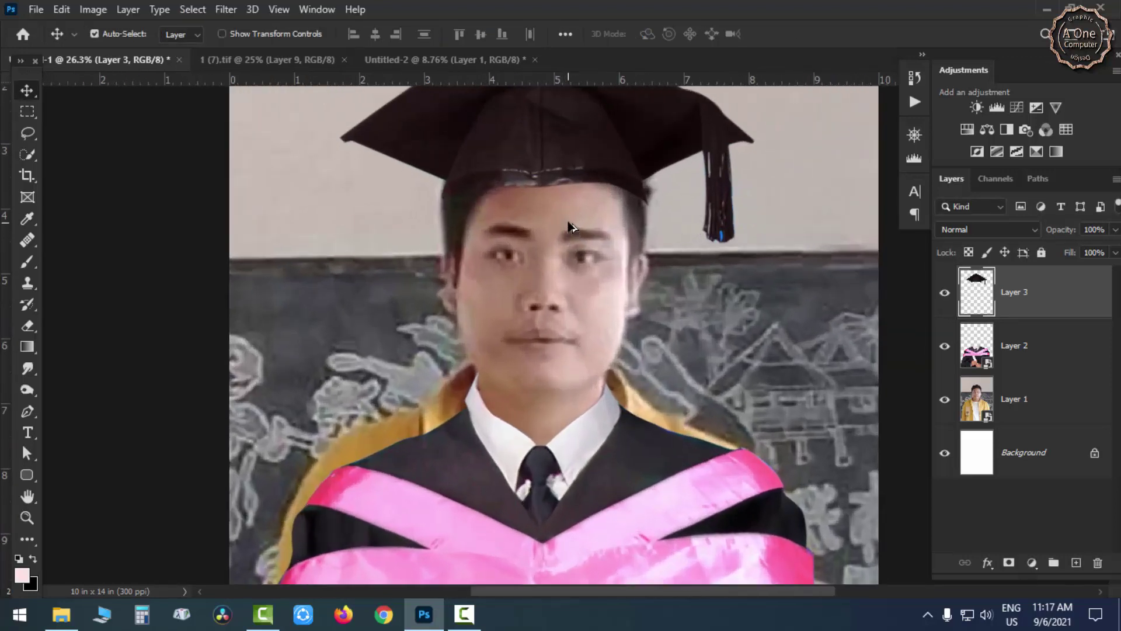
scroll(572, 233, "down", 2)
scroll(578, 216, "down", 1)
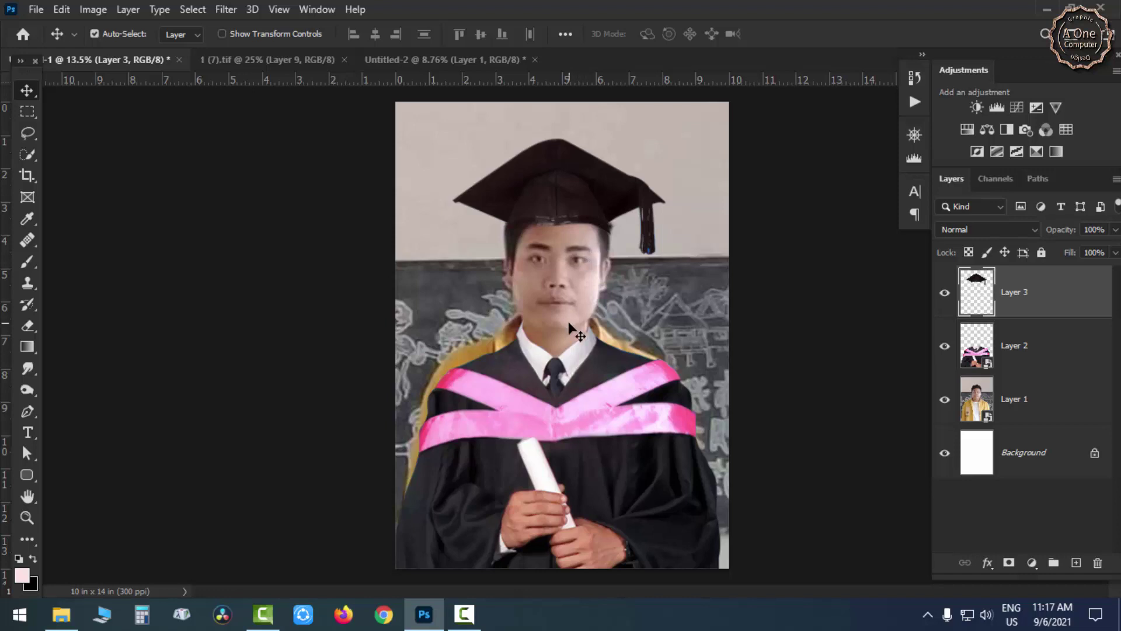
Step: Hide the cap and gown layers and switch to the Pen tool
left_click(944, 292)
left_click(944, 346)
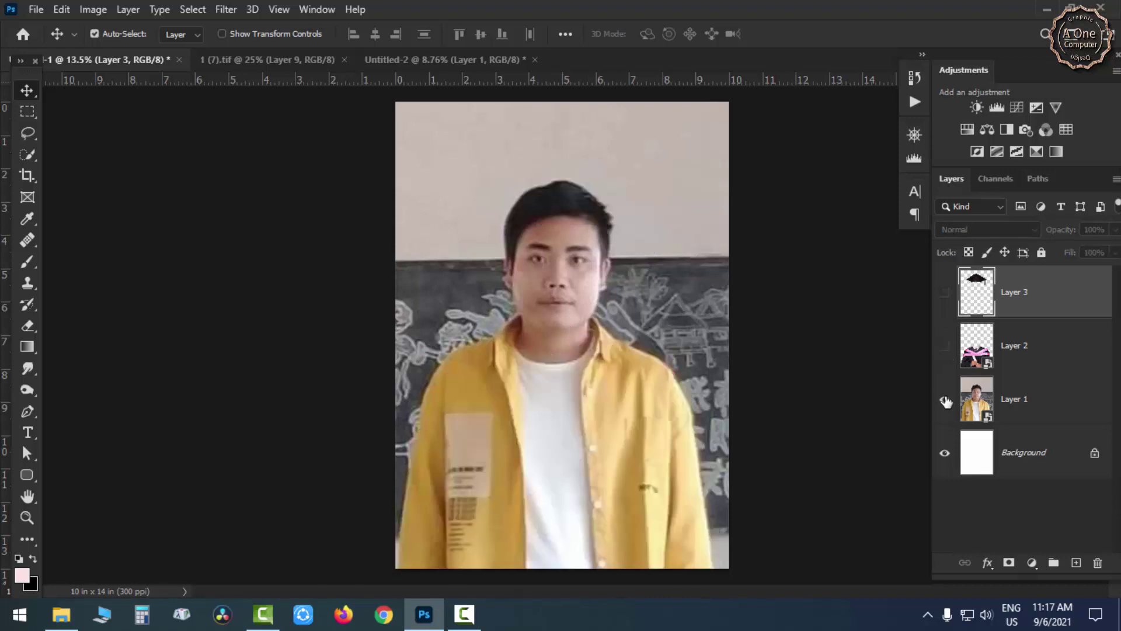
scroll(515, 415, "up", 3)
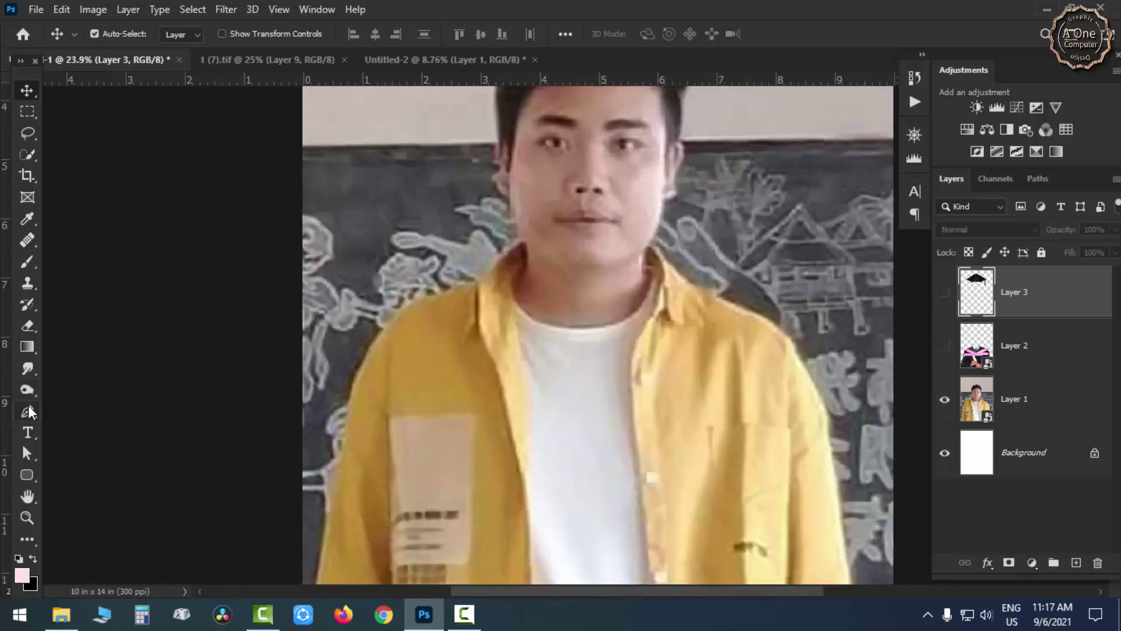
left_click(29, 407)
left_click(55, 407)
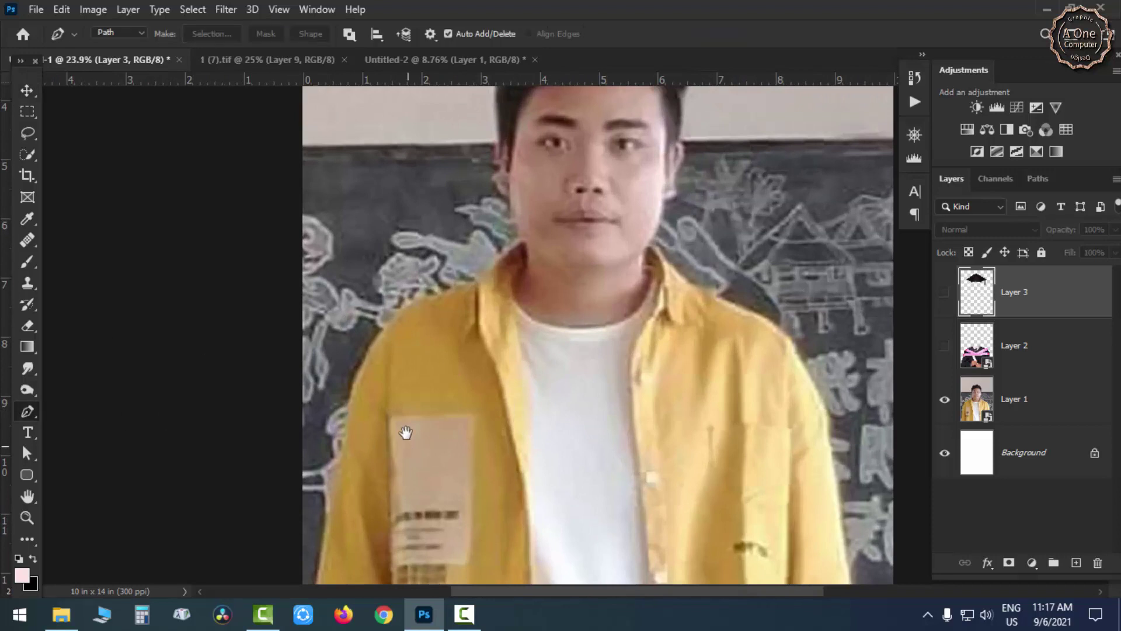
left_click_drag(405, 432, 415, 222)
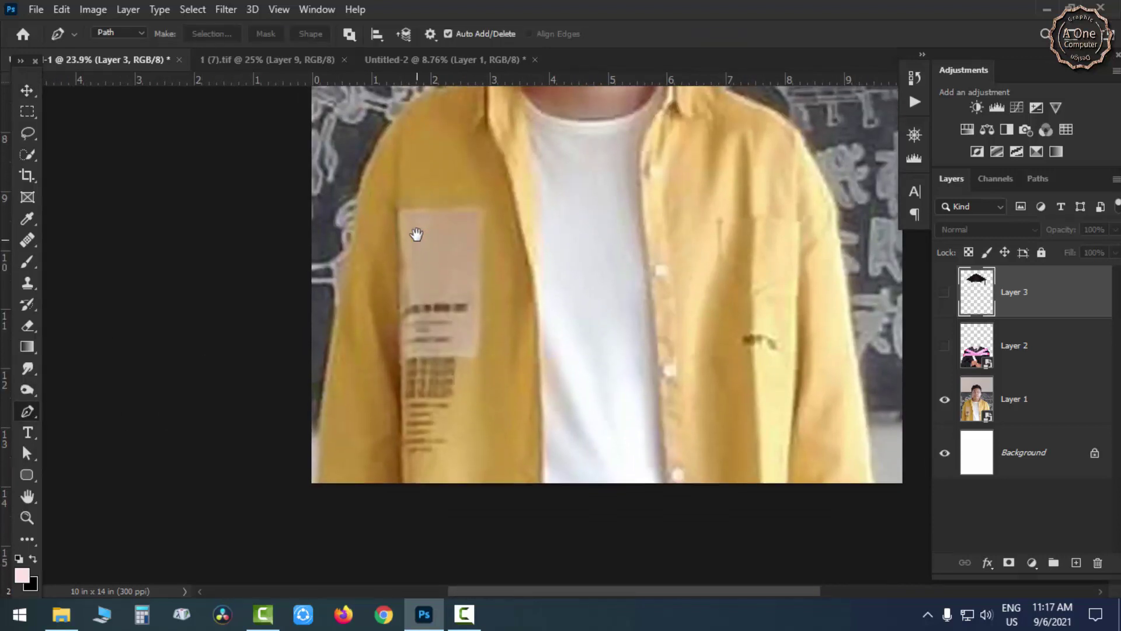
Step: Trace anchors from the shirt's bottom-left up the left edge and shoulder to the neck
left_click(306, 469)
left_click(331, 320)
left_click(349, 246)
left_click(367, 170)
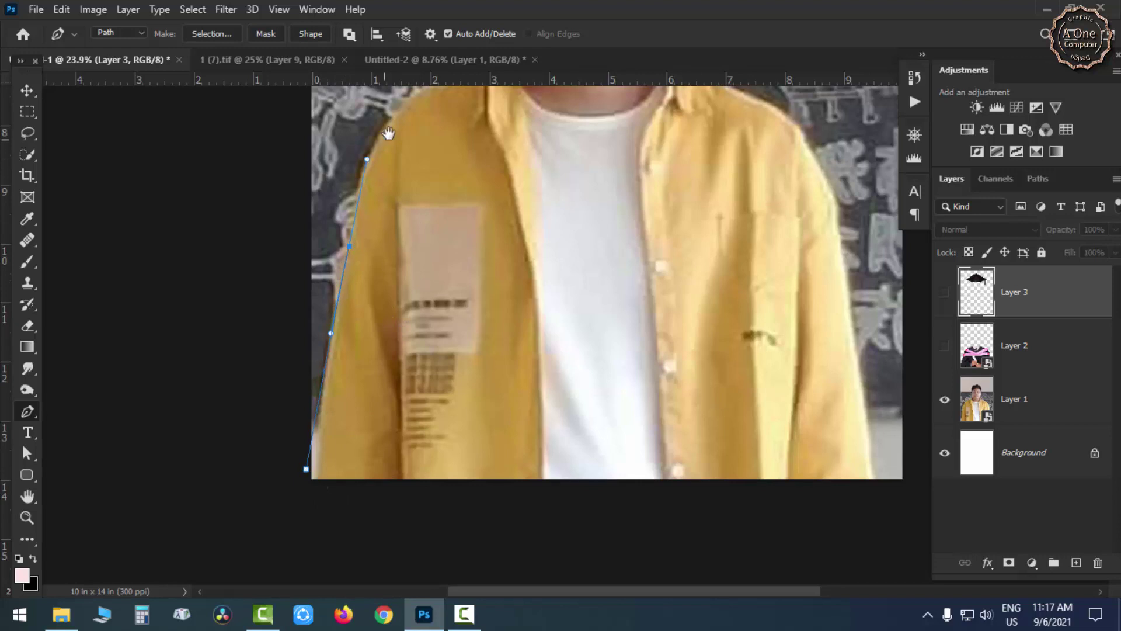
left_click_drag(388, 134, 333, 405)
left_click(338, 380)
left_click(360, 366)
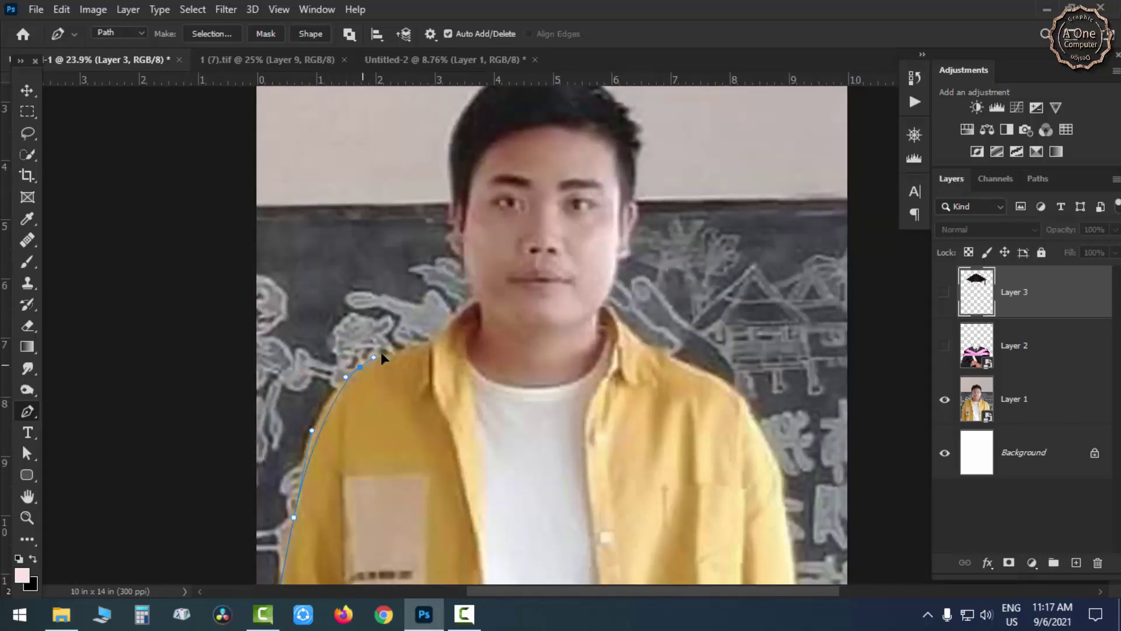
left_click(416, 345)
left_click(432, 338)
left_click_drag(456, 315, 467, 309)
Step: Continue the path up the neck, past the left ear, and over the hair top
scroll(482, 303, "up", 5)
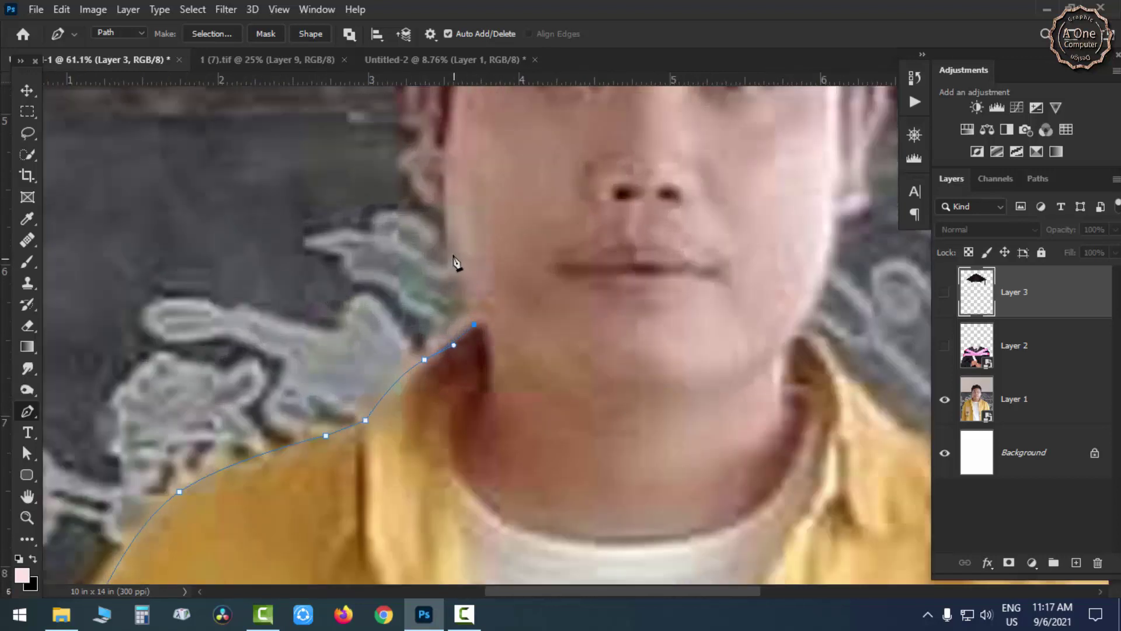
left_click(444, 216)
scroll(443, 215, "down", 3)
scroll(456, 196, "down", 2)
scroll(458, 268, "down", 2)
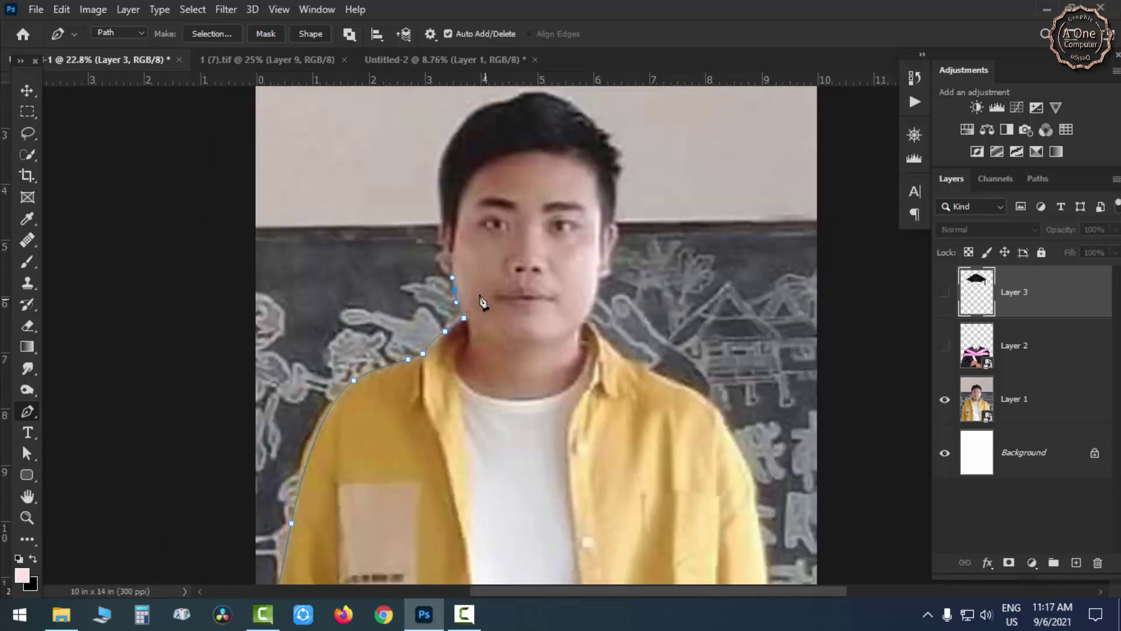
scroll(461, 278, "up", 1)
scroll(456, 274, "up", 1)
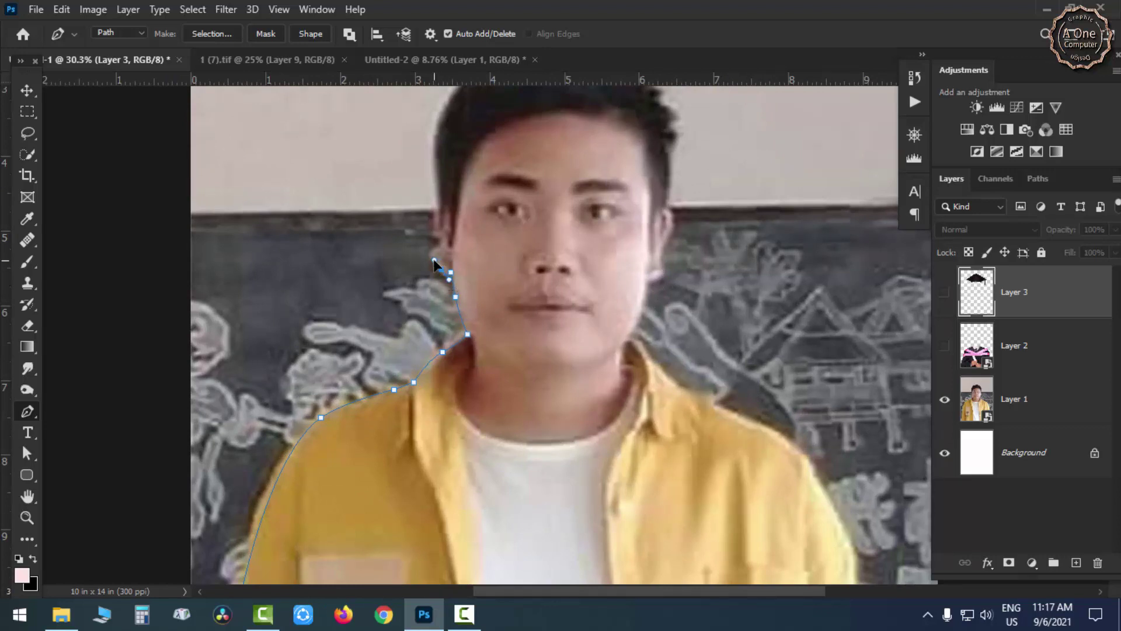
left_click(434, 258)
left_click_drag(440, 231, 439, 223)
scroll(441, 212, "up", 1, "alt")
scroll(438, 208, "up", 1, "alt")
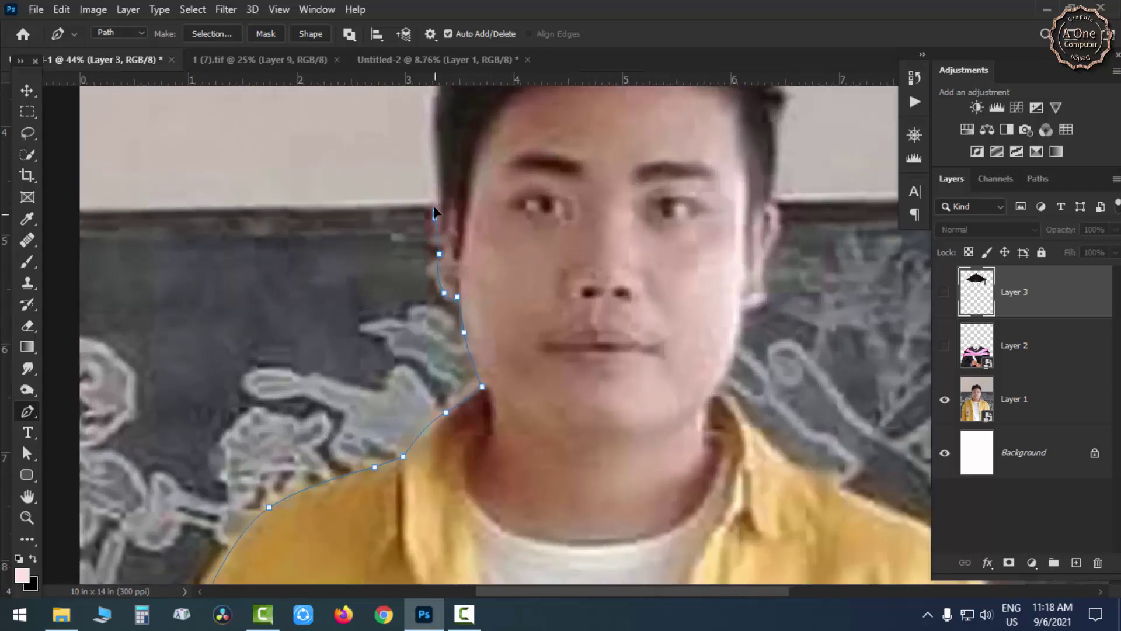
left_click_drag(443, 201, 440, 326)
left_click(445, 204, "alt")
scroll(456, 187, "up", 3)
mouse_move(460, 231)
left_mouse_down()
mouse_move(480, 195)
mouse_move(542, 148)
mouse_move(652, 136)
mouse_move(674, 150)
left_mouse_up()
Step: Trace the path down the right side of the hair, below the ear, and along the jaw
left_click(607, 144, "alt")
left_click_drag(747, 196, 760, 208)
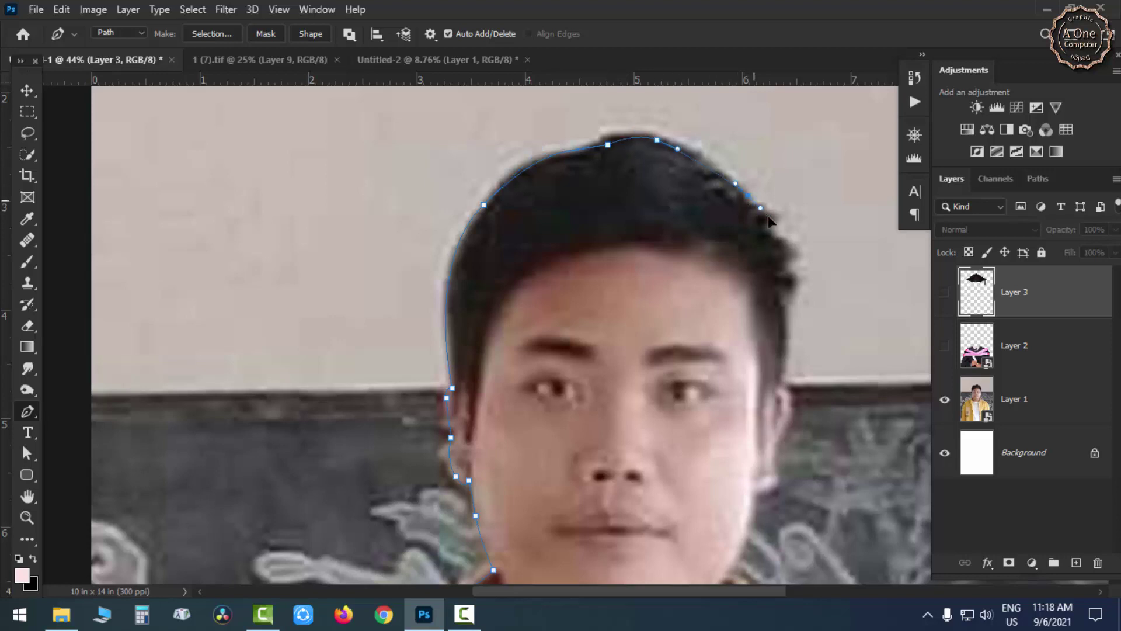
left_click_drag(785, 272, 793, 303)
mouse_move(785, 349)
left_mouse_down()
mouse_move(718, 251)
mouse_move(703, 270)
left_mouse_up()
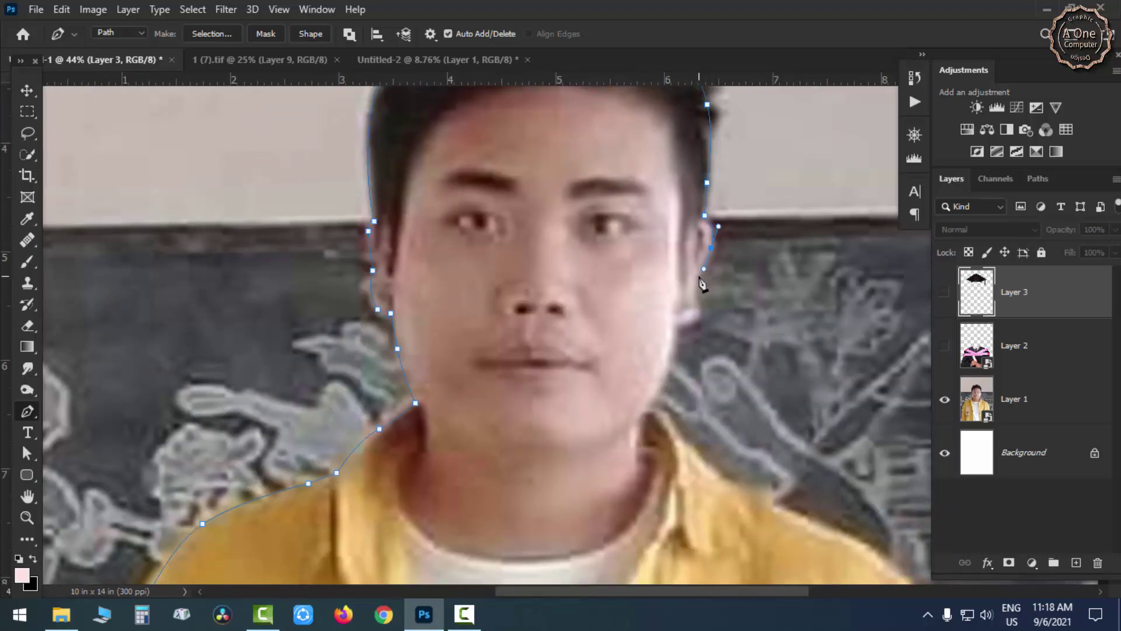
left_click(698, 275)
left_click(677, 326)
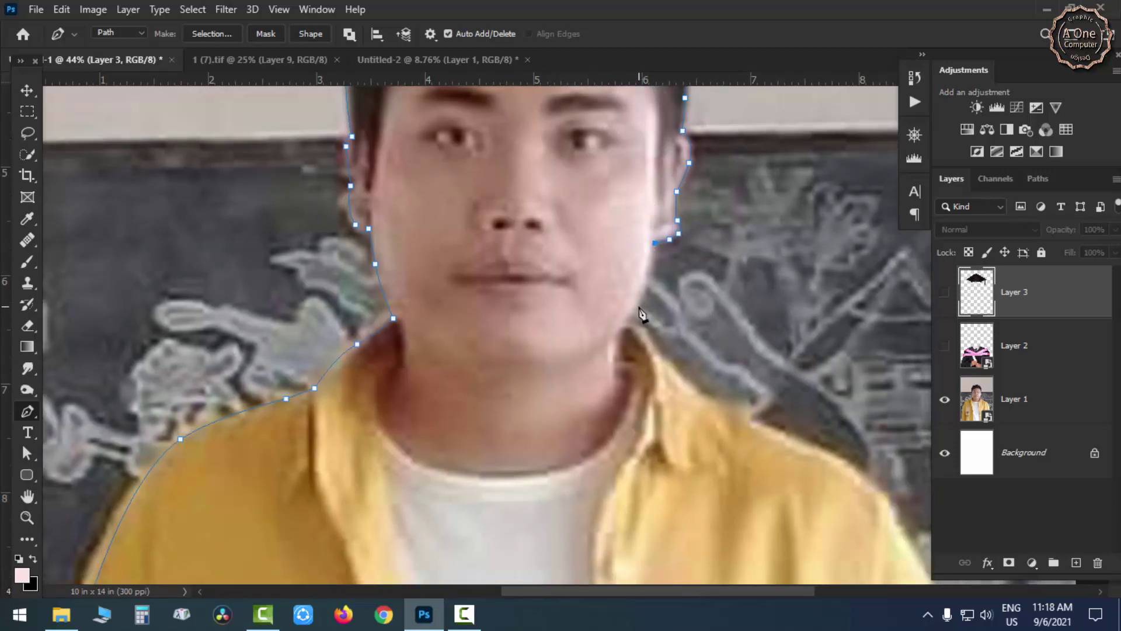
left_click_drag(635, 307, 621, 329)
left_click(634, 308, "alt")
Step: Extend the path down the right collar, around the shoulder, and down the arm
left_click(643, 330)
left_click_drag(665, 362, 669, 368)
left_click_drag(703, 412, 636, 309)
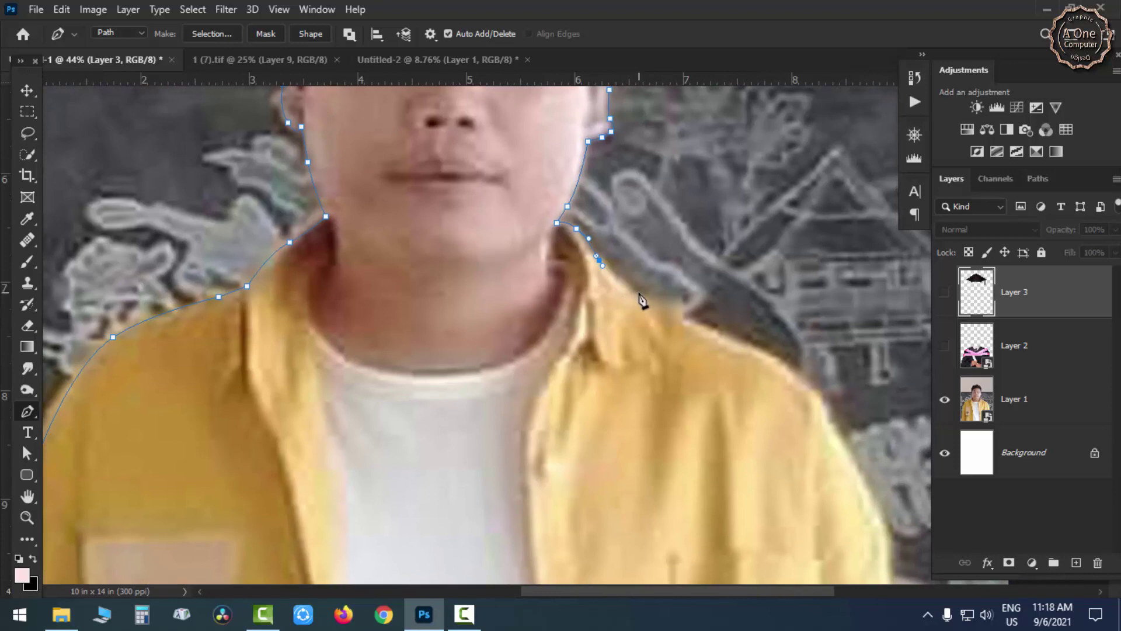
left_click(640, 296)
left_click(679, 307)
left_click_drag(700, 330, 715, 337)
left_click(770, 356)
left_click(814, 390)
left_click(836, 418)
left_click_drag(861, 460, 667, 250)
left_click(707, 379)
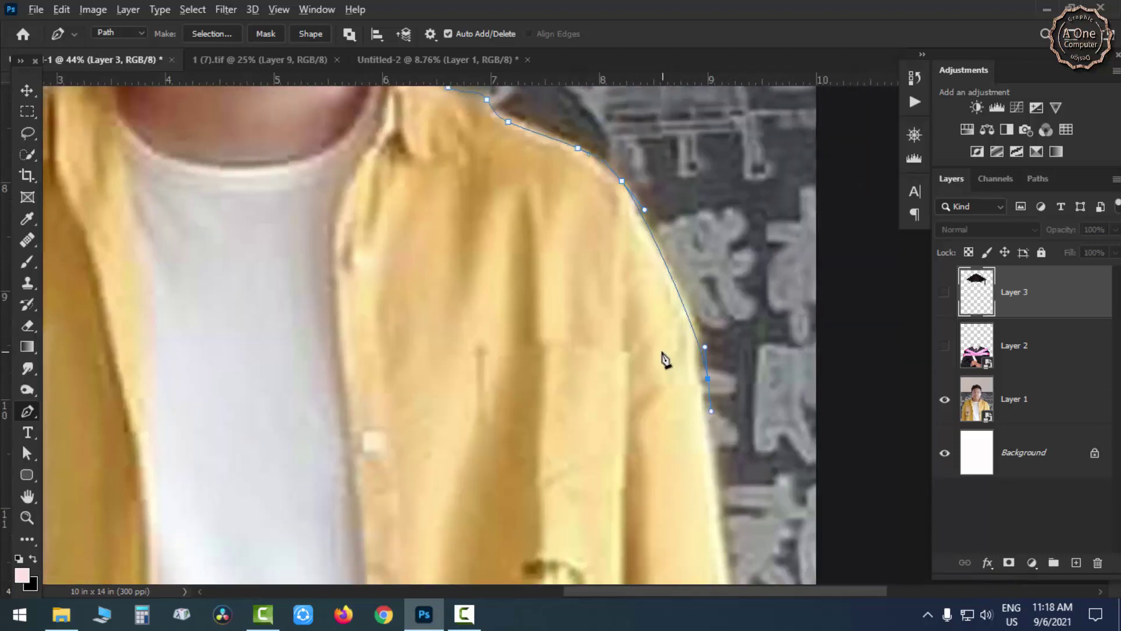
Step: Run the path along the shirt's bottom and close it at the starting anchor
scroll(709, 409, "down", 5)
scroll(704, 412, "down", 2)
left_click(700, 434)
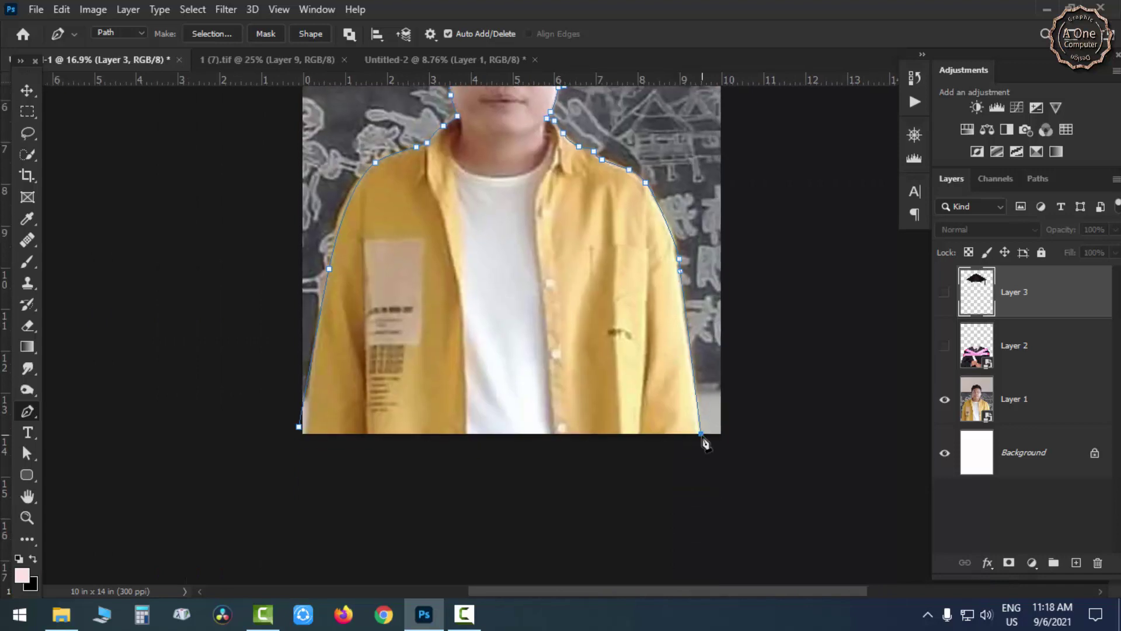
left_click_drag(569, 457, 525, 470)
left_click(299, 427)
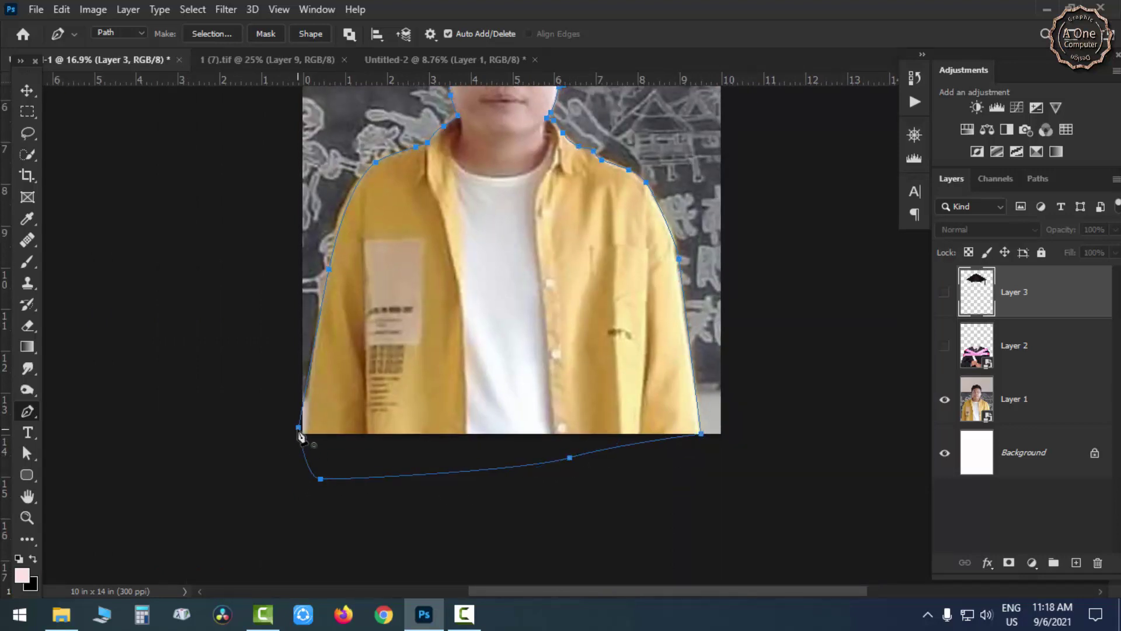
Step: Convert the closed path into a selection with Make Selection
right_click(369, 403)
left_click(460, 106)
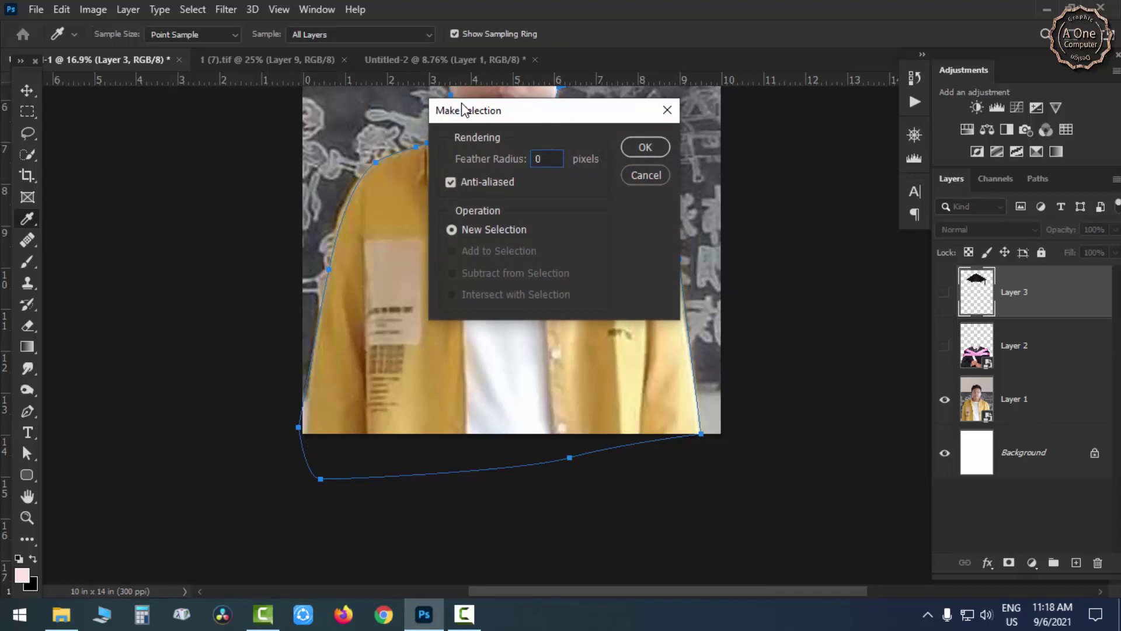
key("Return")
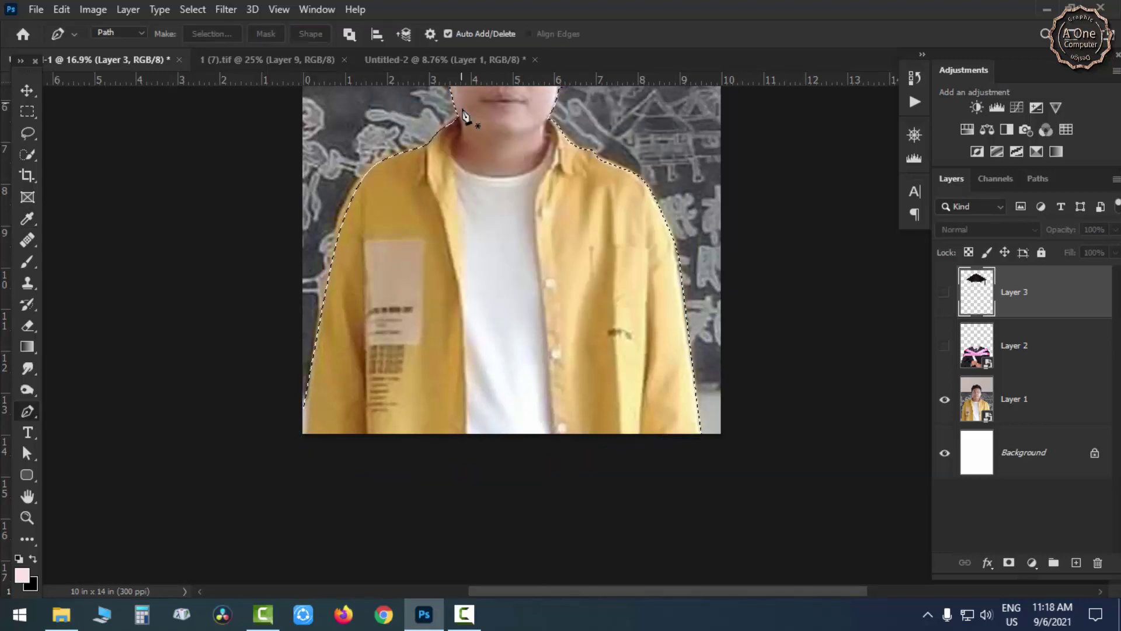
Step: Duplicate the original photo Layer 1 with Ctrl+J
scroll(513, 268, "down", 1)
scroll(523, 293, "down", 2)
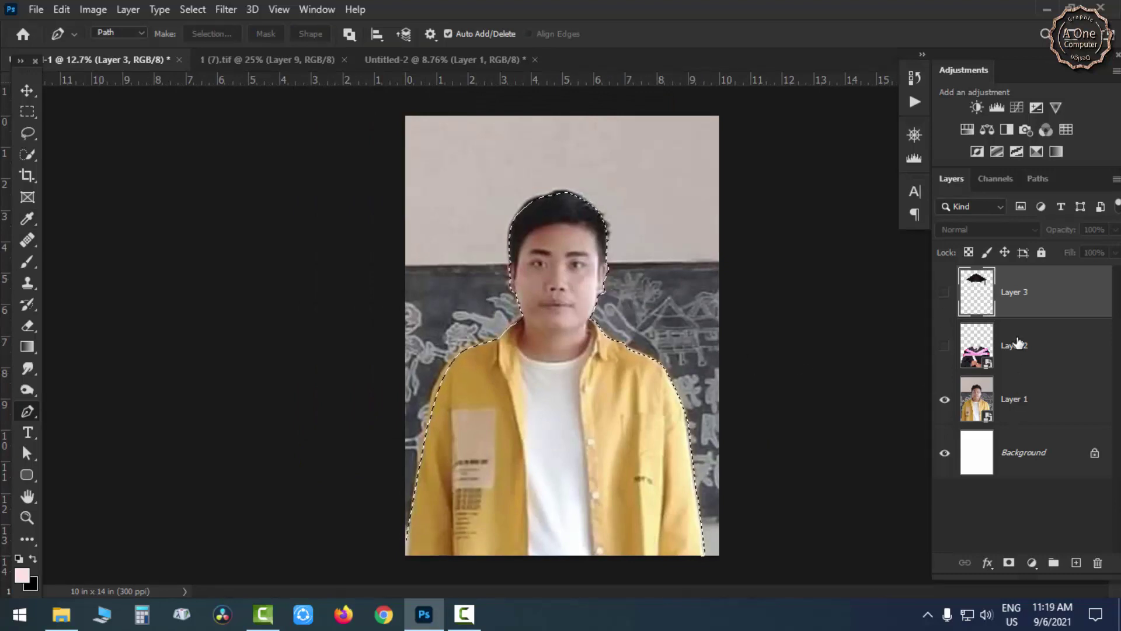
left_click(1041, 416)
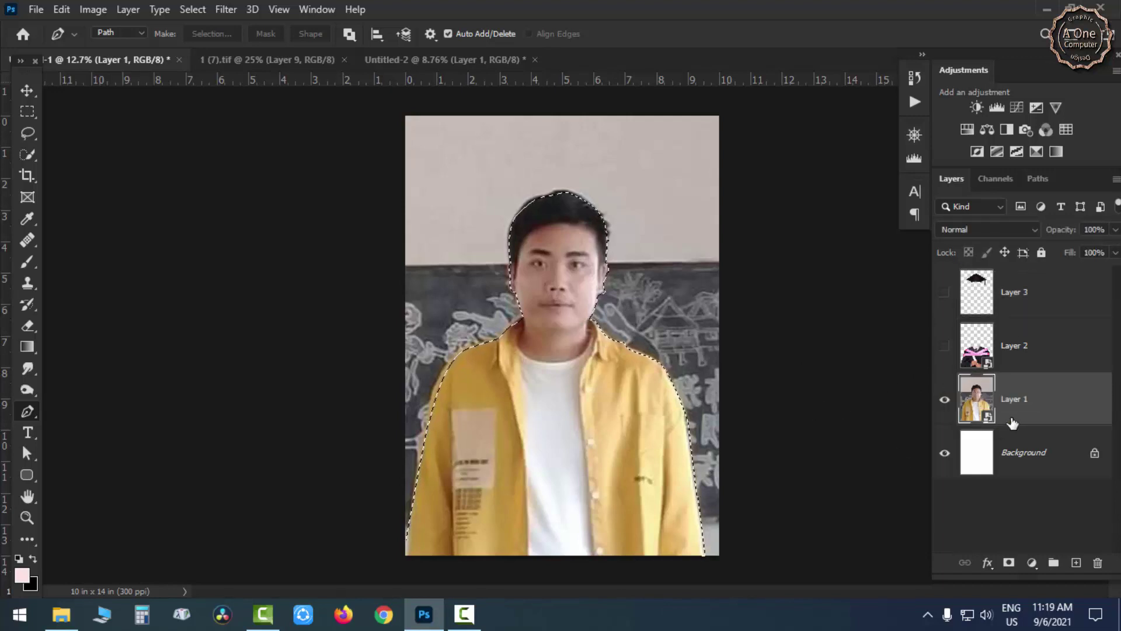
key("ctrl+j")
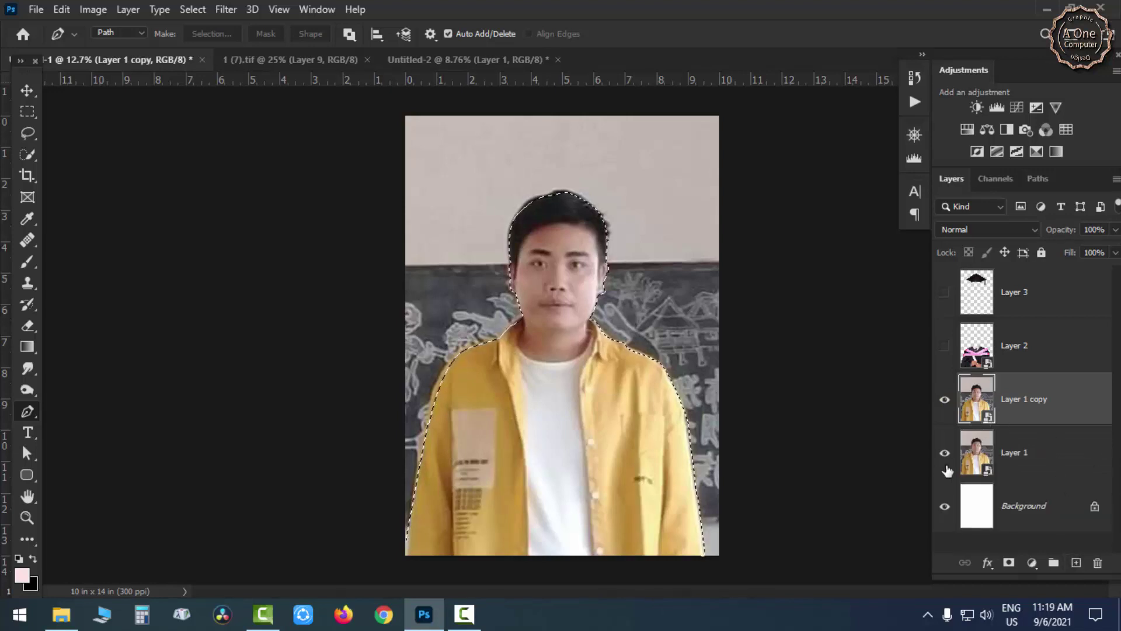
Step: Copy the selected man onto new Layer 4 and hide Layer 1 and its copy
left_click(944, 455)
left_click(129, 10)
mouse_move(172, 25)
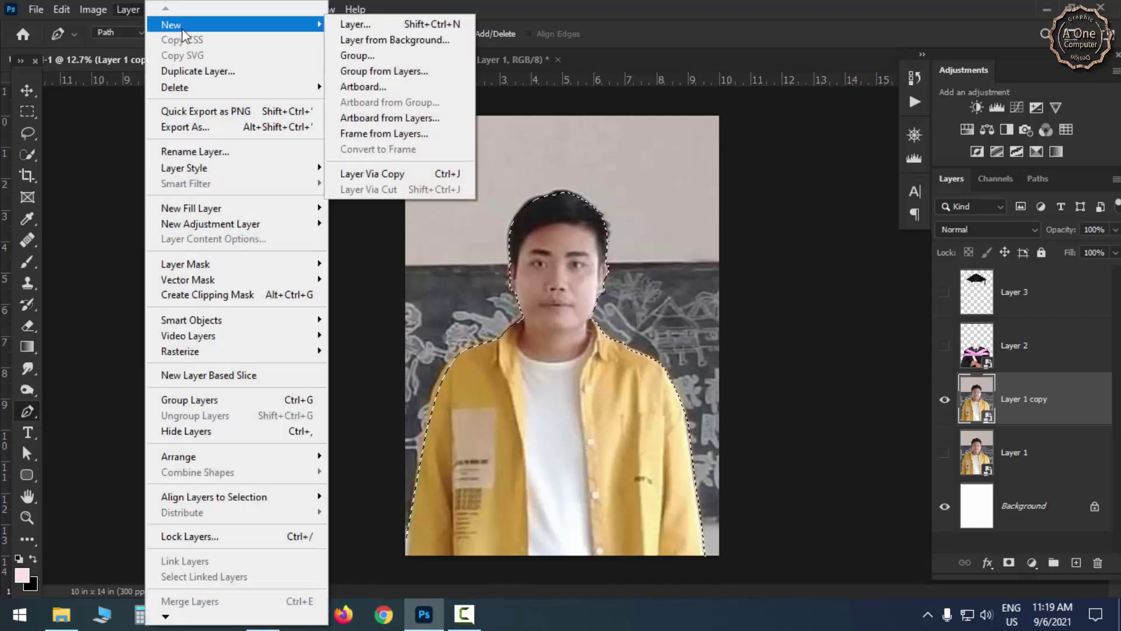
left_click(435, 174)
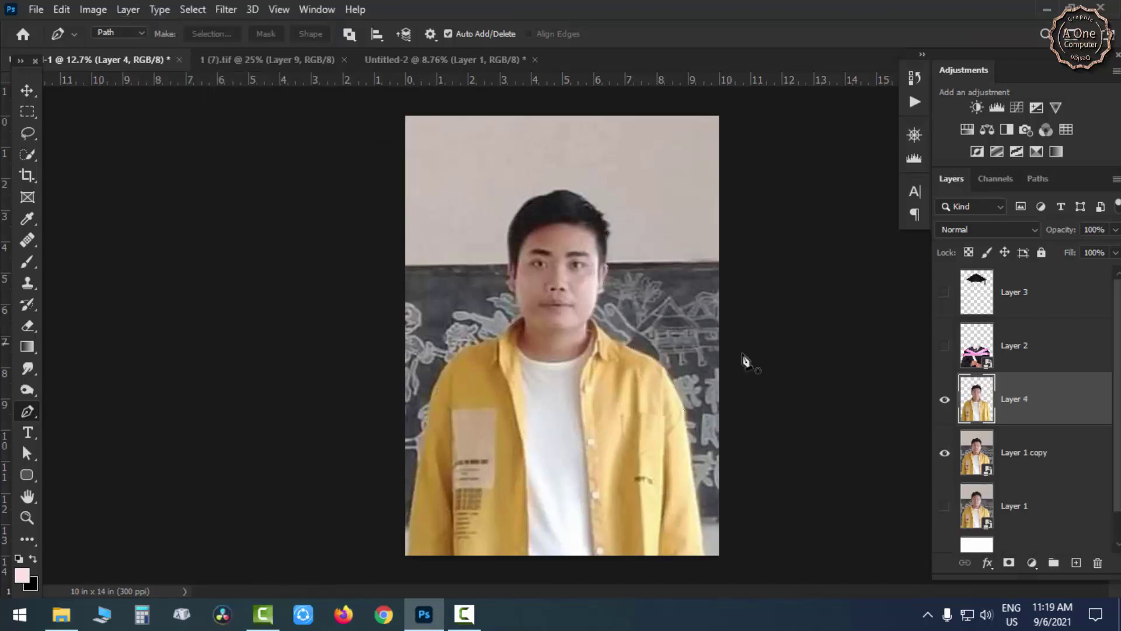
left_click(944, 453)
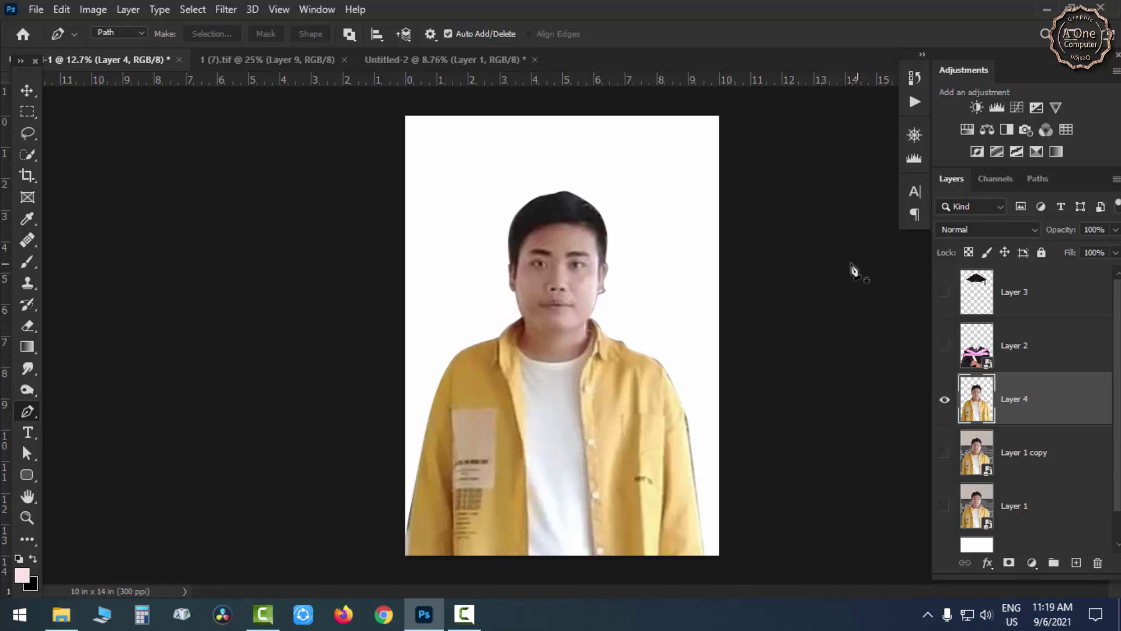
Step: Show the cap layer, add a white mask to Layer 4, and brush out yellow at the left shoulder
left_click(945, 292)
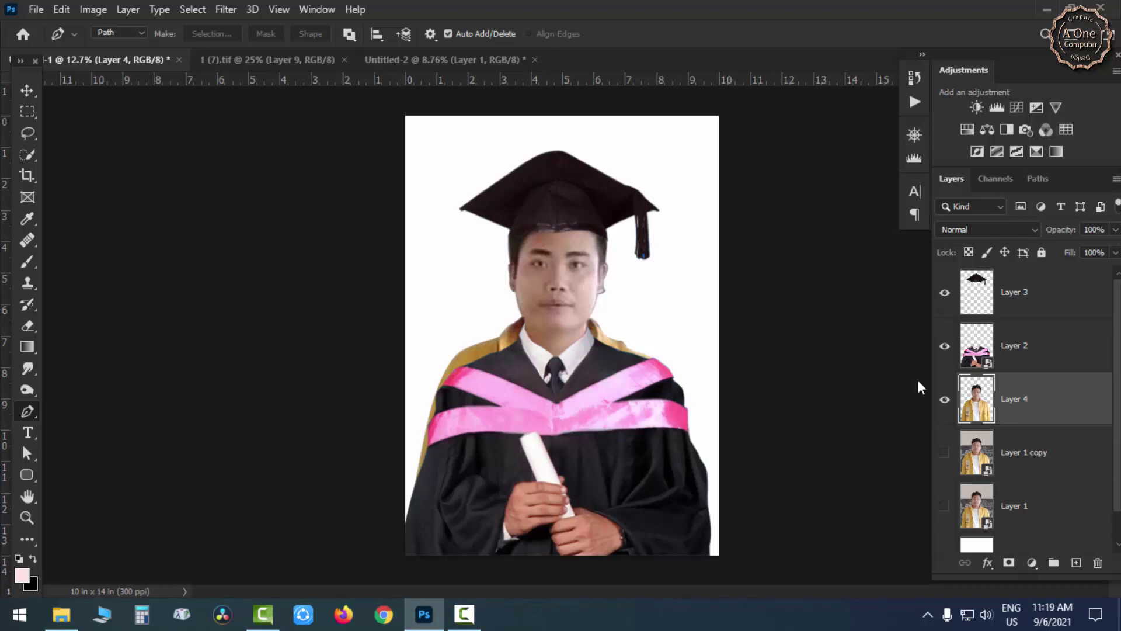
left_click(1009, 562, "alt")
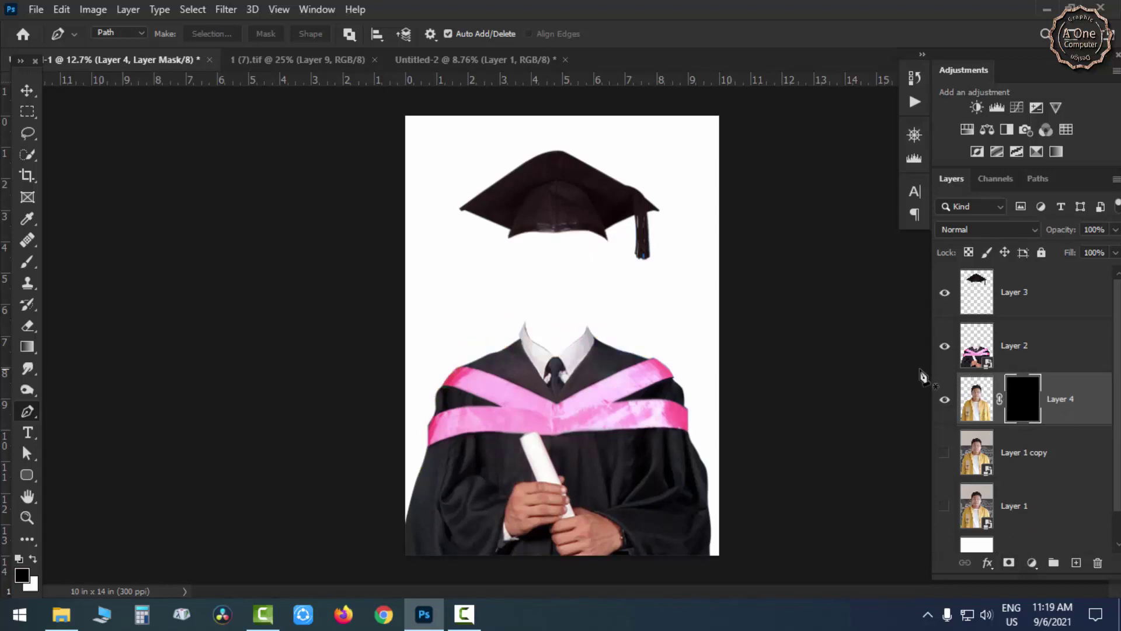
key("ctrl+z")
left_click(1009, 562)
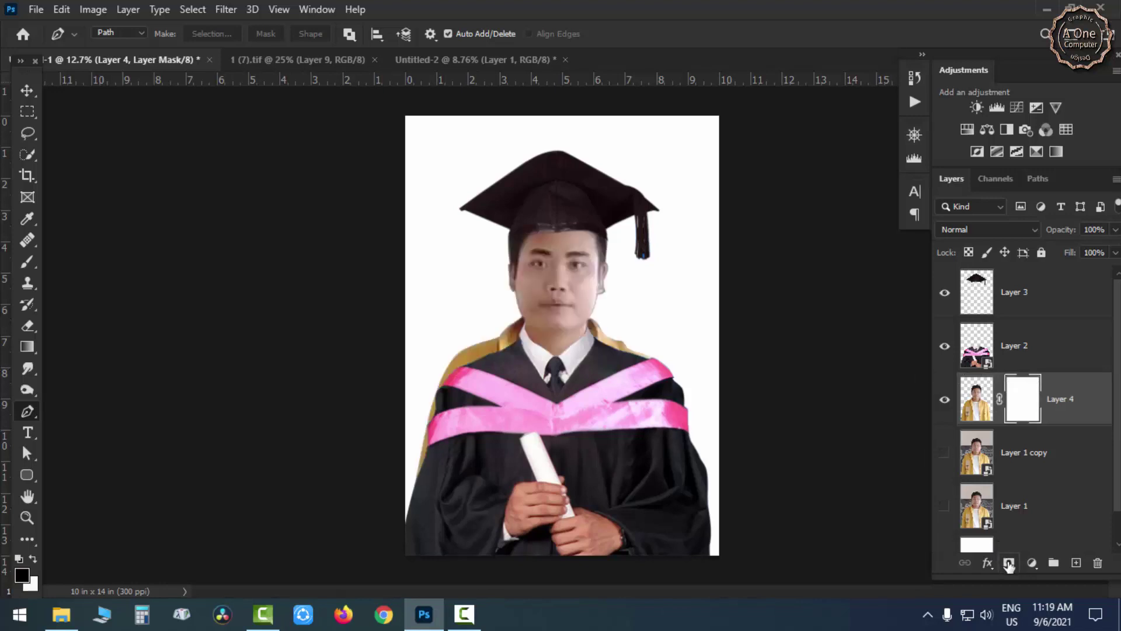
left_click(30, 261)
mouse_move(461, 320)
left_mouse_down()
mouse_move(428, 398)
mouse_move(507, 330)
mouse_move(493, 300)
mouse_move(473, 318)
mouse_move(499, 297)
mouse_move(525, 305)
mouse_move(498, 363)
mouse_move(521, 310)
left_mouse_up()
Step: Resize to a small hard brush and mask the yellow fringe along the left neck and collar
scroll(508, 333, "up", 5)
right_click(500, 293, "alt")
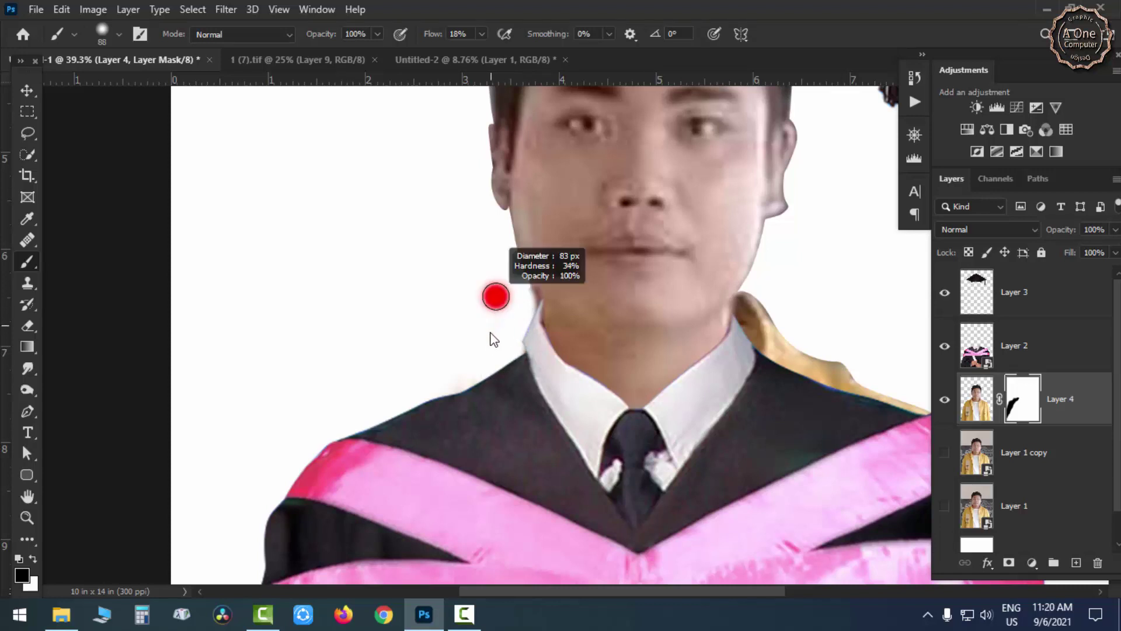
scroll(548, 267, "up", 5)
right_click(522, 244, "alt")
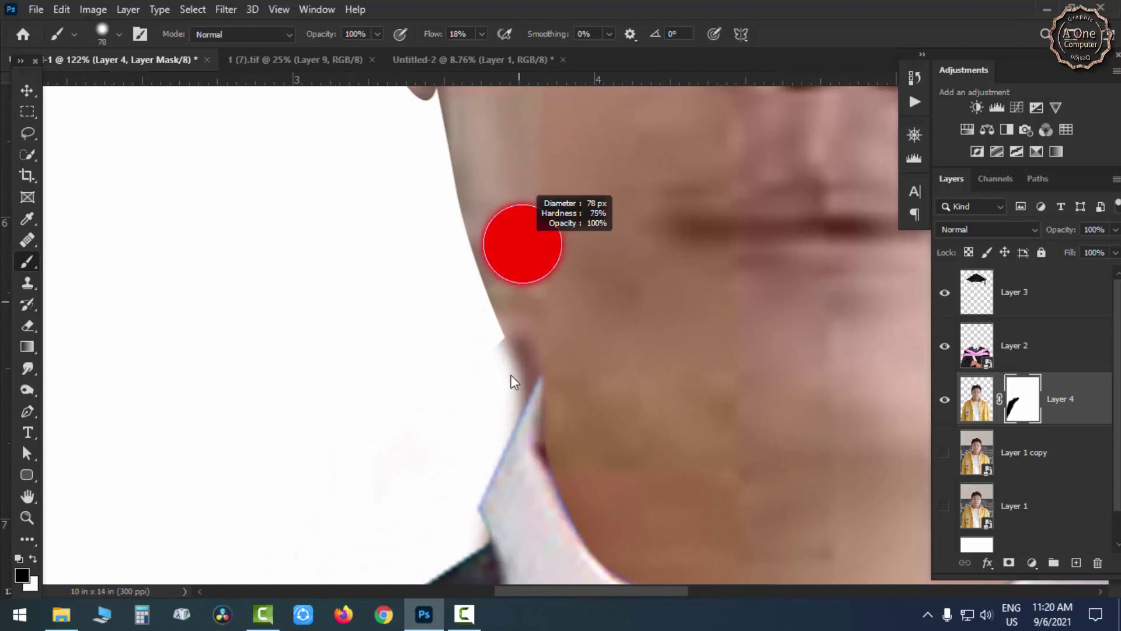
right_click(533, 248, "alt")
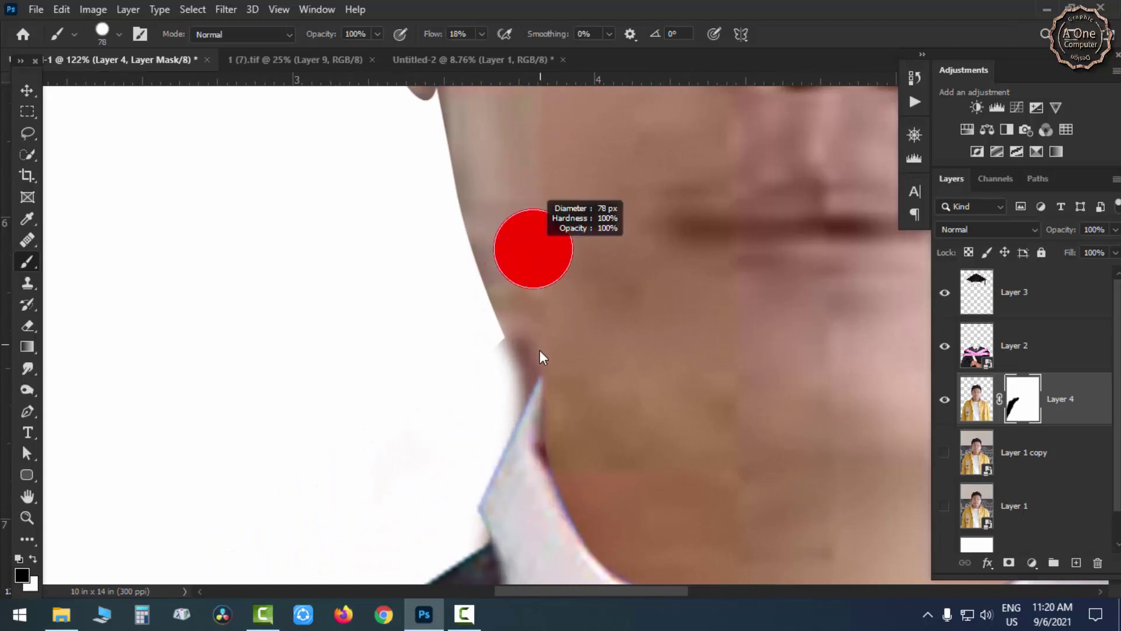
right_click(473, 348, "alt")
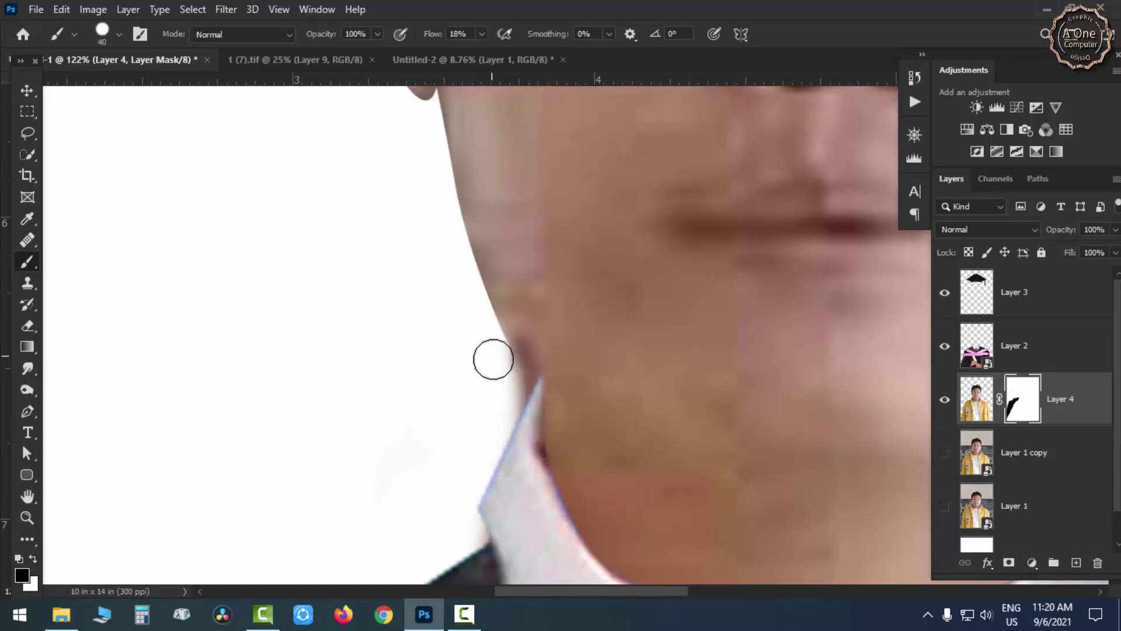
mouse_move(493, 359)
left_mouse_down()
mouse_move(513, 450)
mouse_move(489, 491)
left_mouse_up()
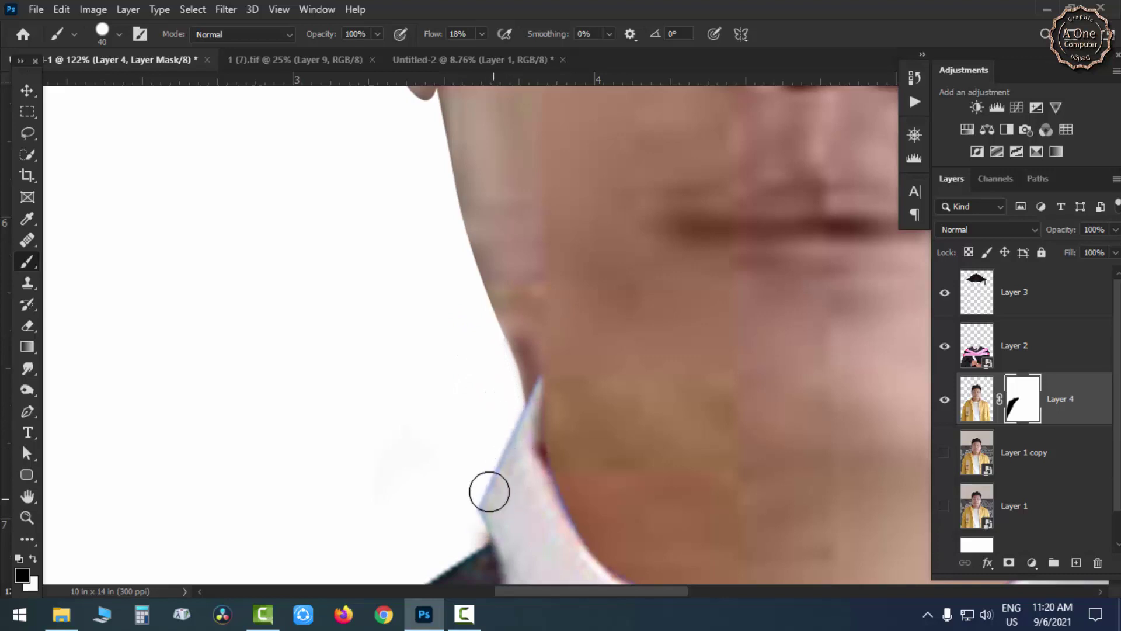
scroll(550, 380, "down", 1)
scroll(551, 381, "down", 1)
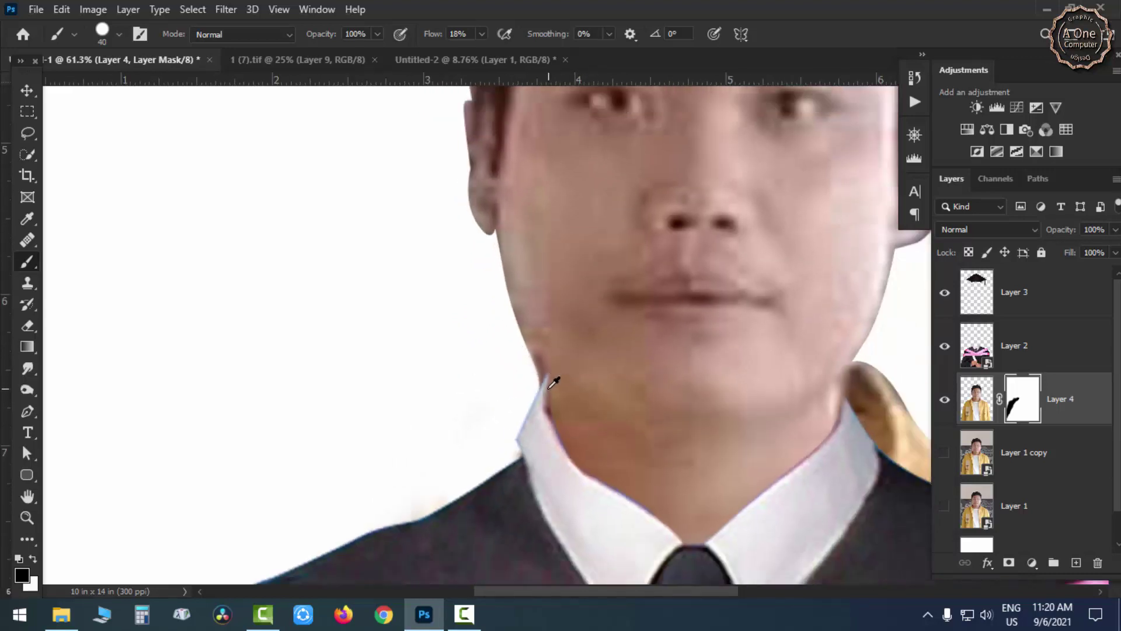
scroll(551, 381, "up", 1)
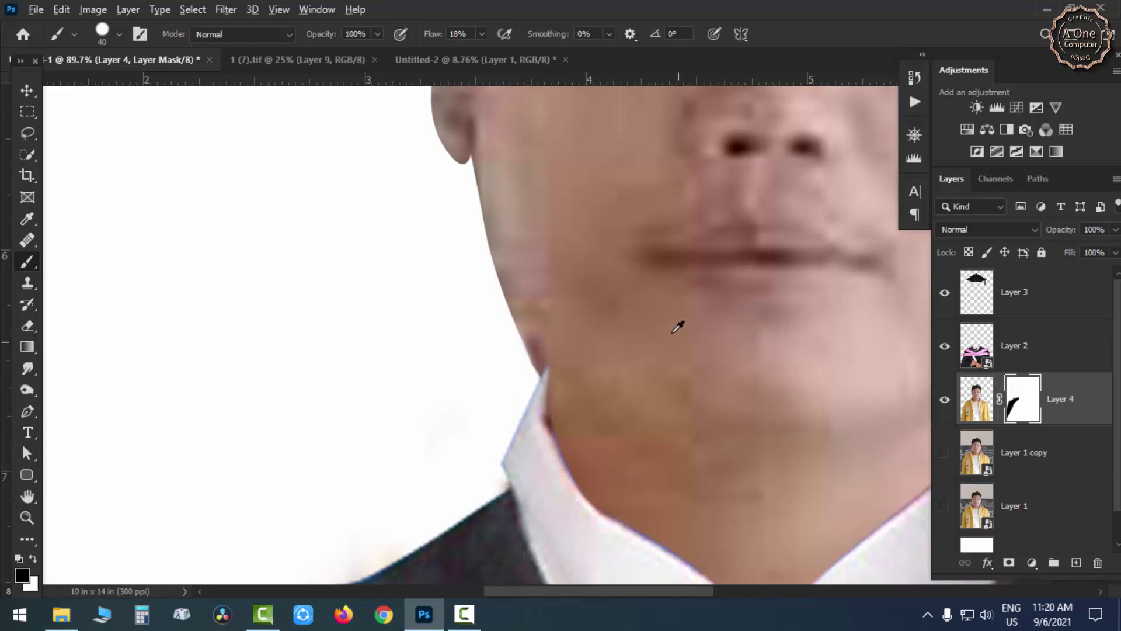
scroll(677, 327, "down", 2)
scroll(763, 348, "down", 2)
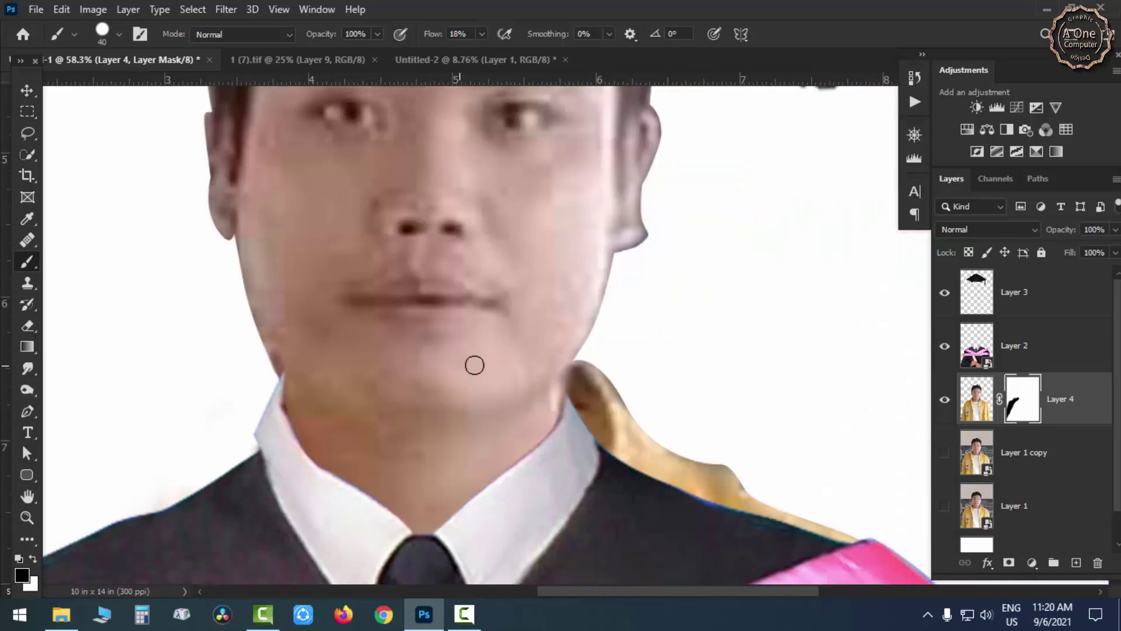
Step: Mask the gold jacket beside the right side of the neck and the right shoulder
right_click(582, 362, "alt")
right_click(592, 373, "alt")
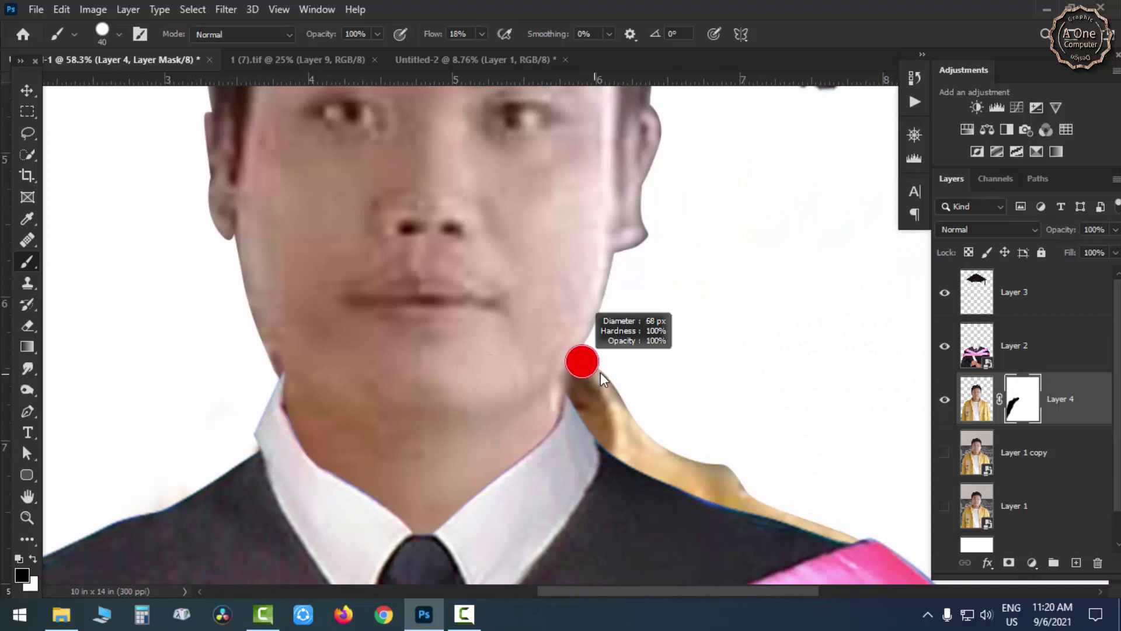
mouse_move(581, 387)
left_mouse_down()
mouse_move(600, 445)
mouse_move(603, 411)
mouse_move(643, 497)
left_mouse_up()
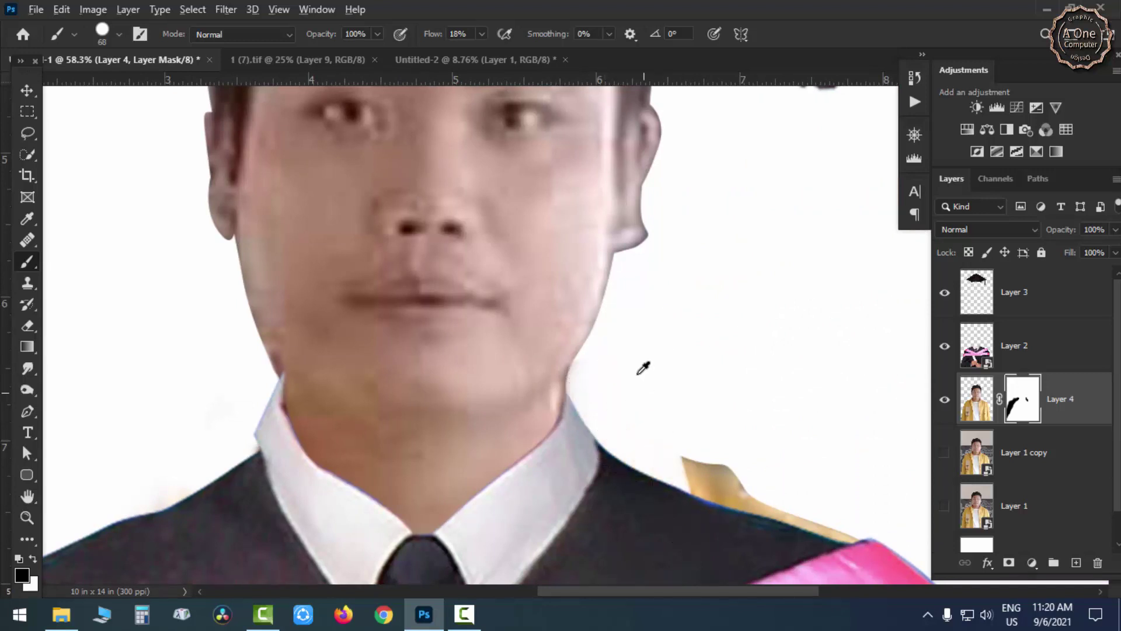
scroll(640, 366, "down", 5)
right_click(651, 402, "alt")
left_click_drag(671, 395, 781, 500)
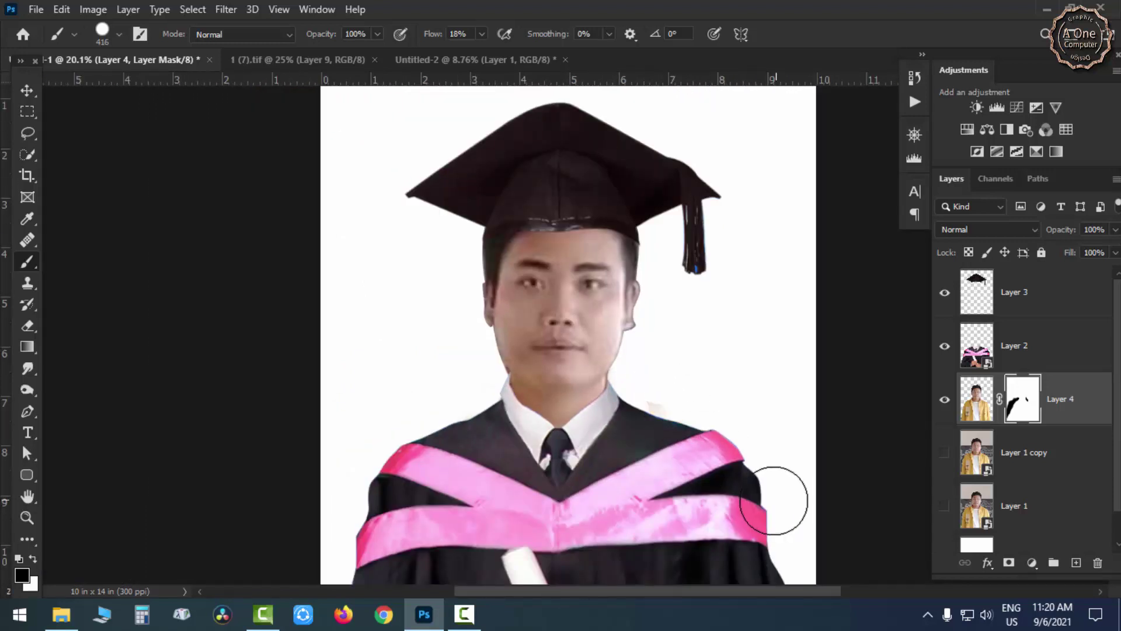
scroll(656, 400, "up", 2)
right_click(698, 445, "alt")
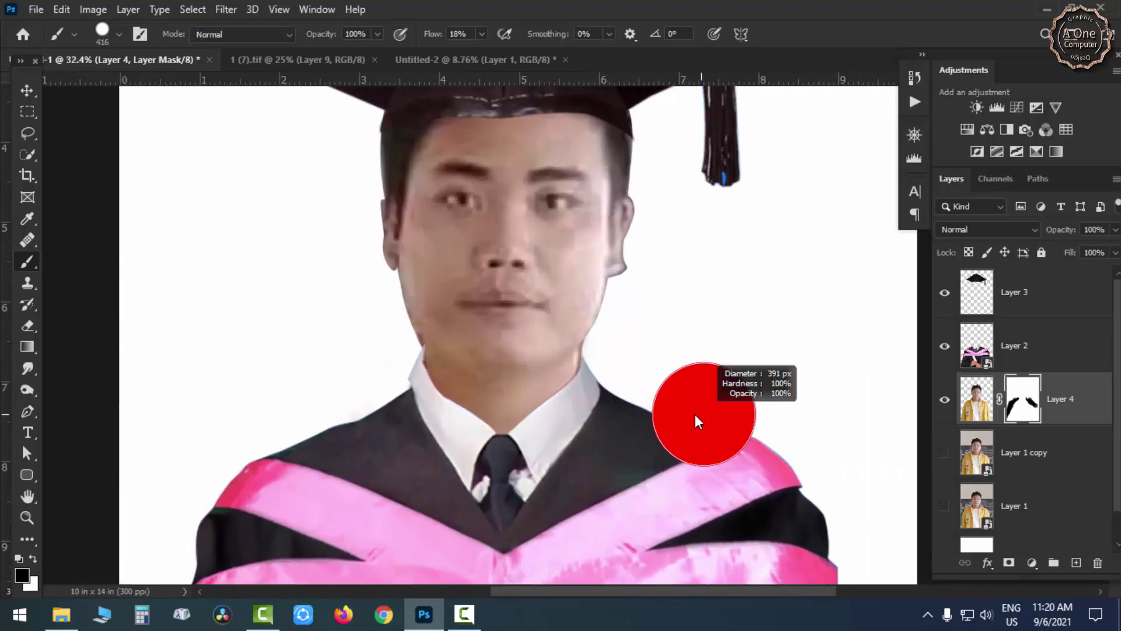
scroll(679, 448, "up", 2)
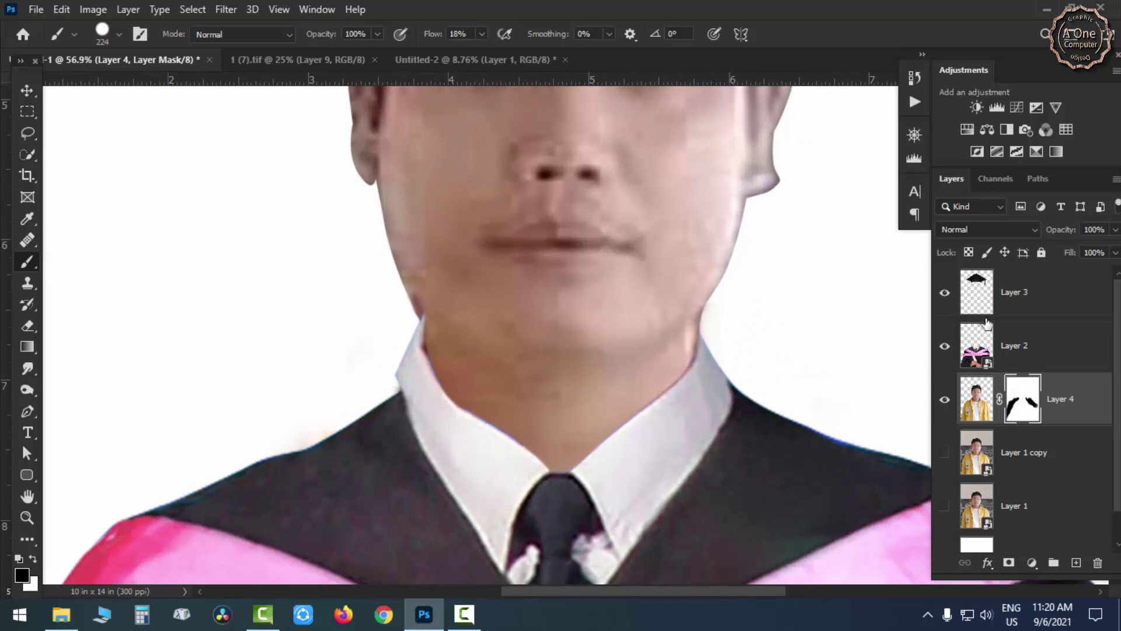
Step: Rasterize the gown Layer 2 and set a smaller Eraser size
left_click(1017, 367)
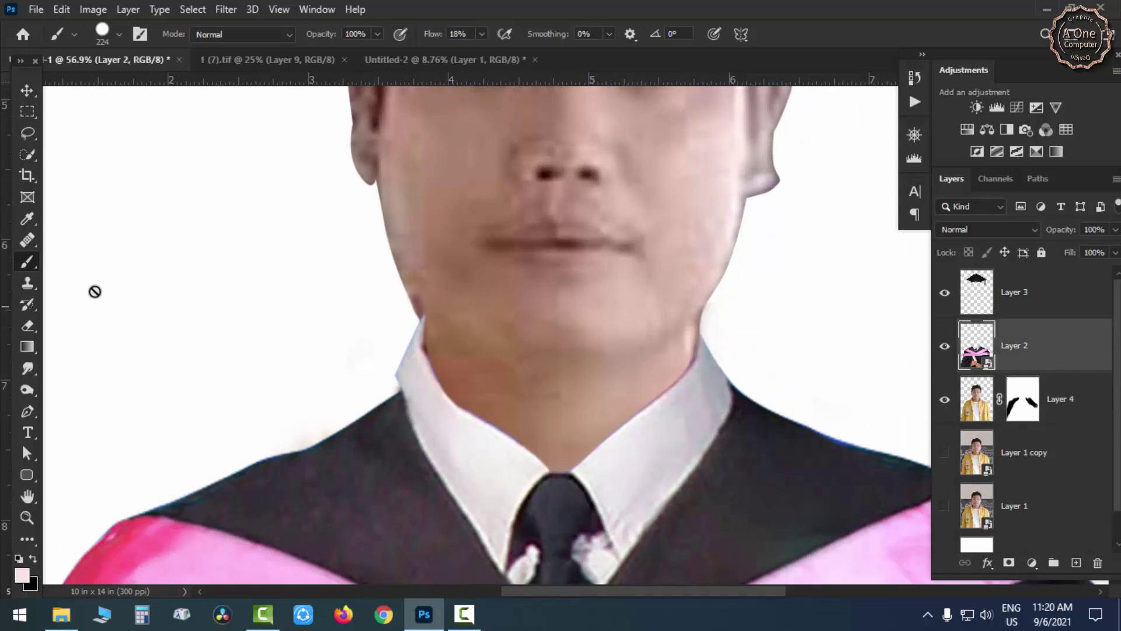
left_click(29, 330)
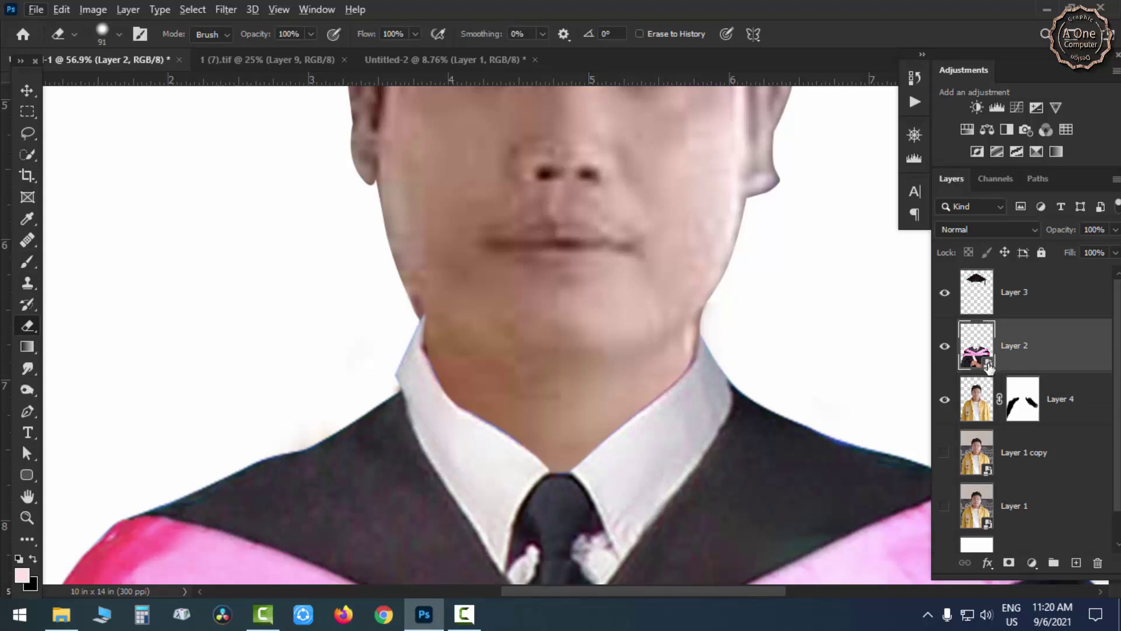
right_click(1019, 366)
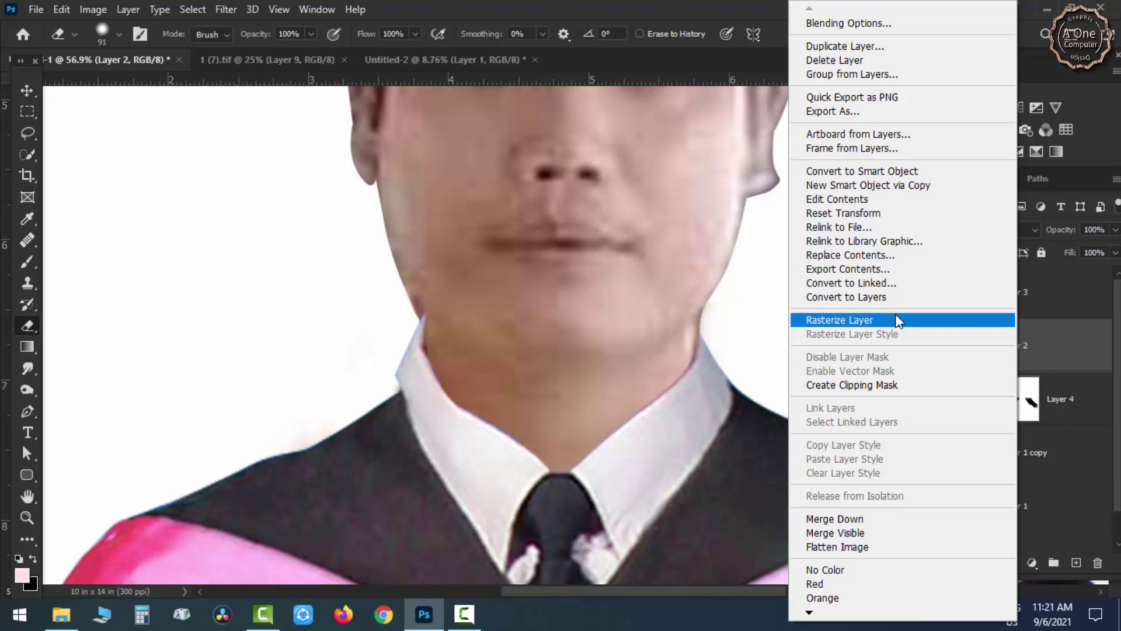
left_click(896, 320)
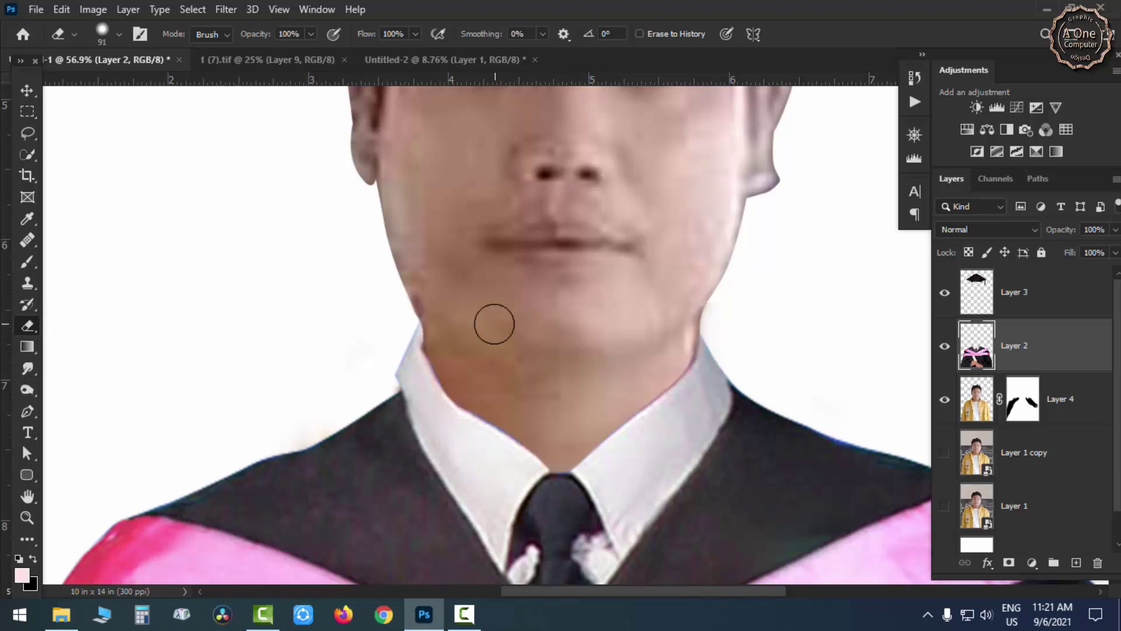
left_click_drag(460, 323, 439, 317)
scroll(466, 326, "down", 5)
scroll(613, 327, "down", 2)
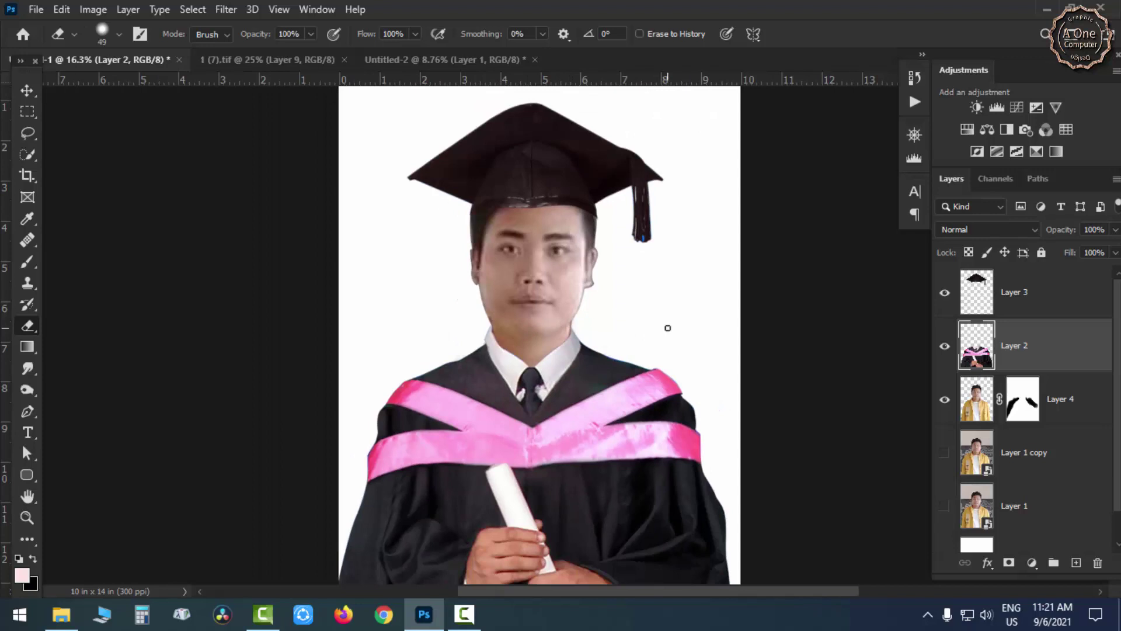
Step: Nudge the mortarboard cap slightly down and left with the arrow keys
left_click(27, 85)
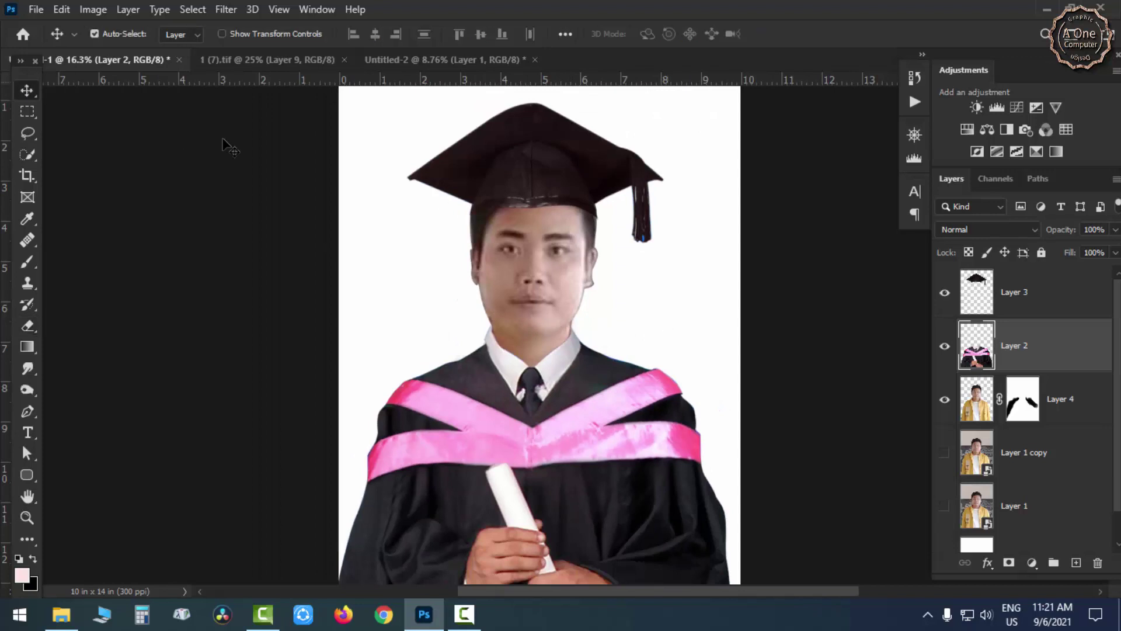
left_click(500, 164)
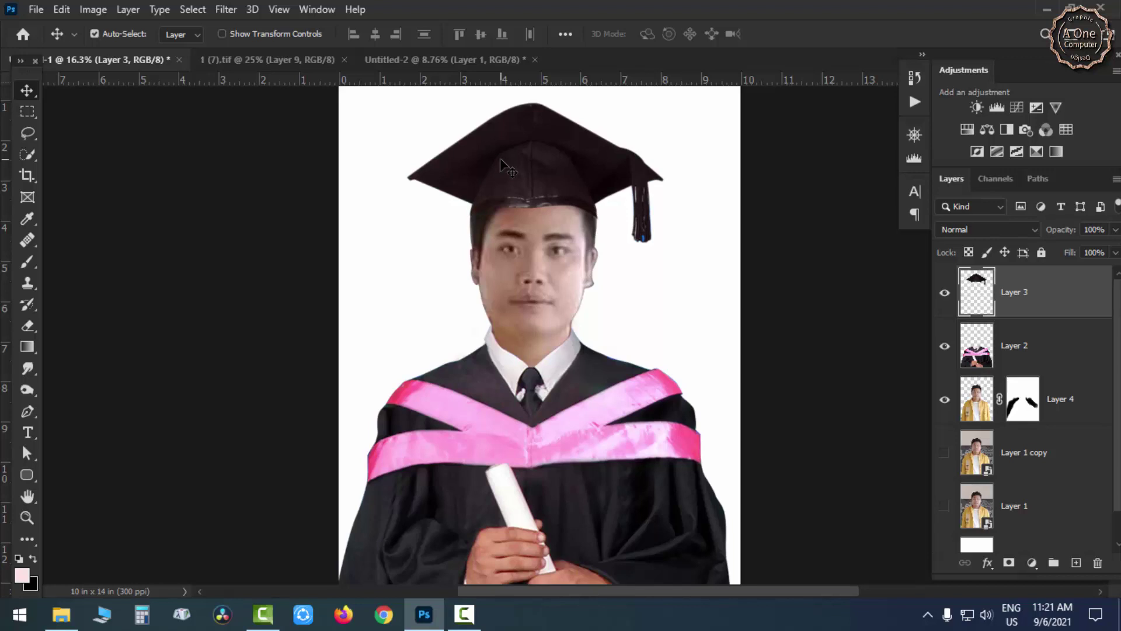
key("Down")
key("Left")
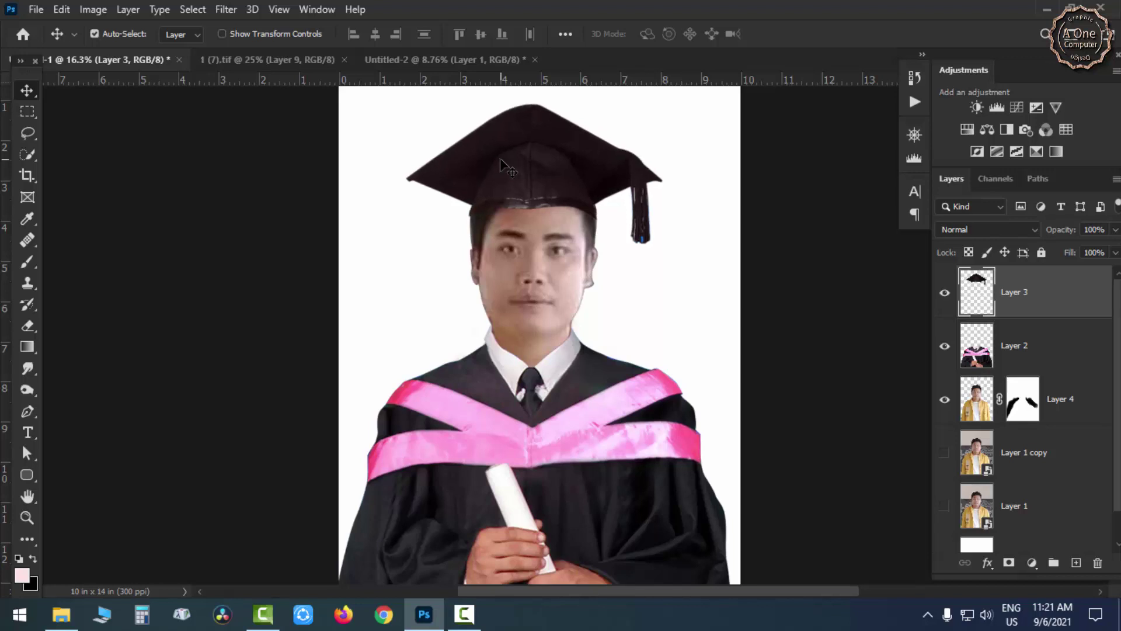
key("Right")
scroll(500, 157, "up", 2)
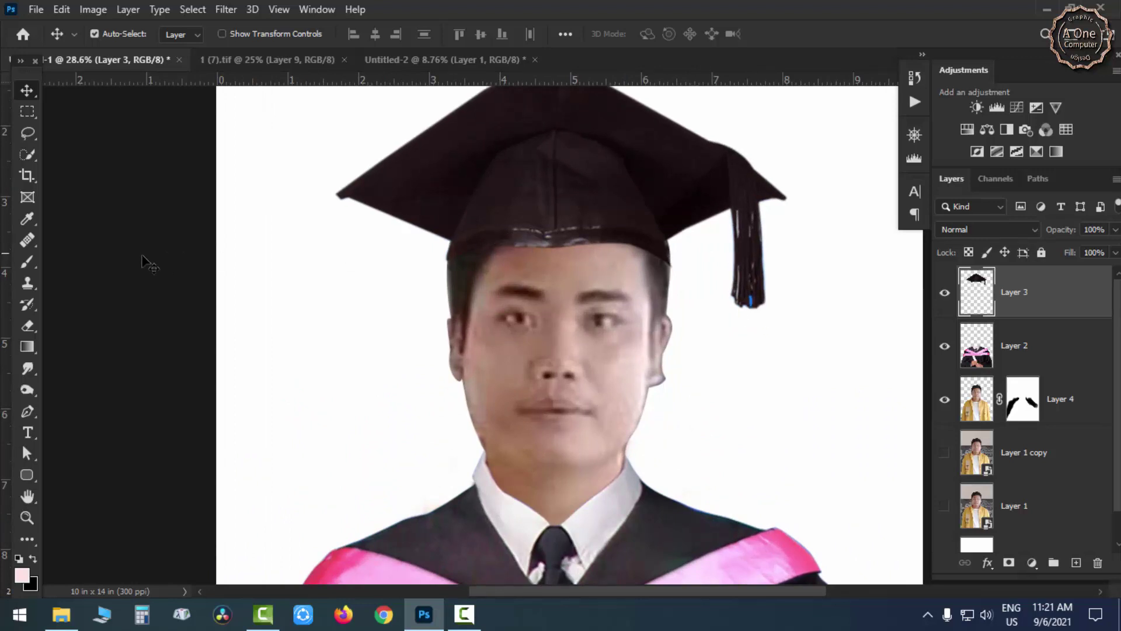
Step: Erase the blue fleck on the tassel tip with a tiny Magic Eraser, then zoom out
left_click(28, 325)
scroll(815, 317, "up", 3)
scroll(765, 296, "up", 2)
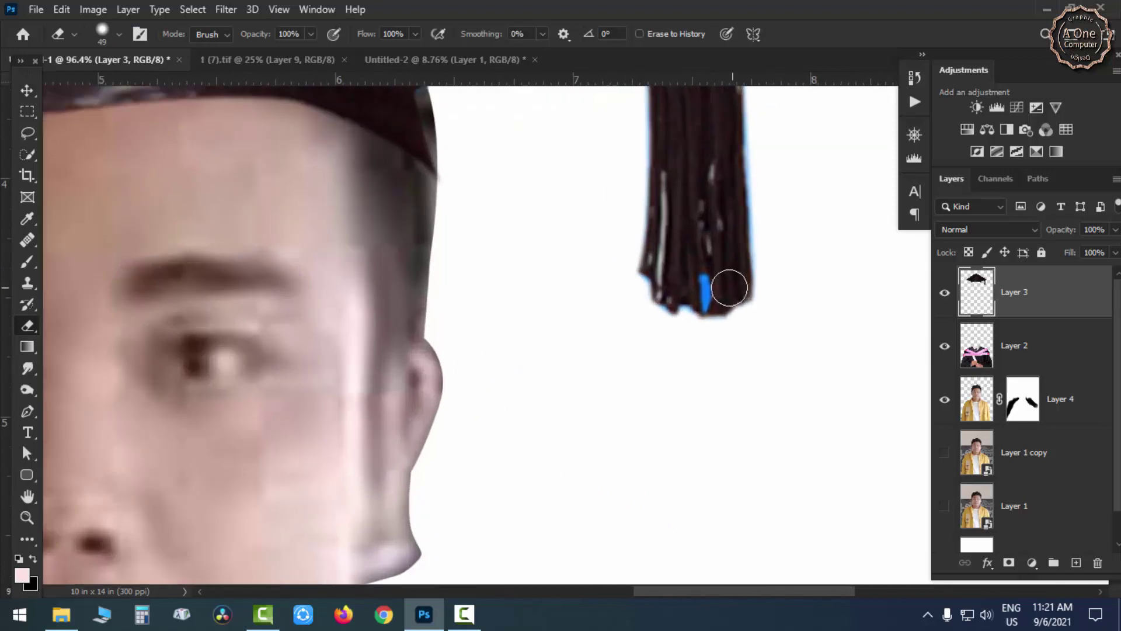
left_click_drag(713, 293, 656, 282)
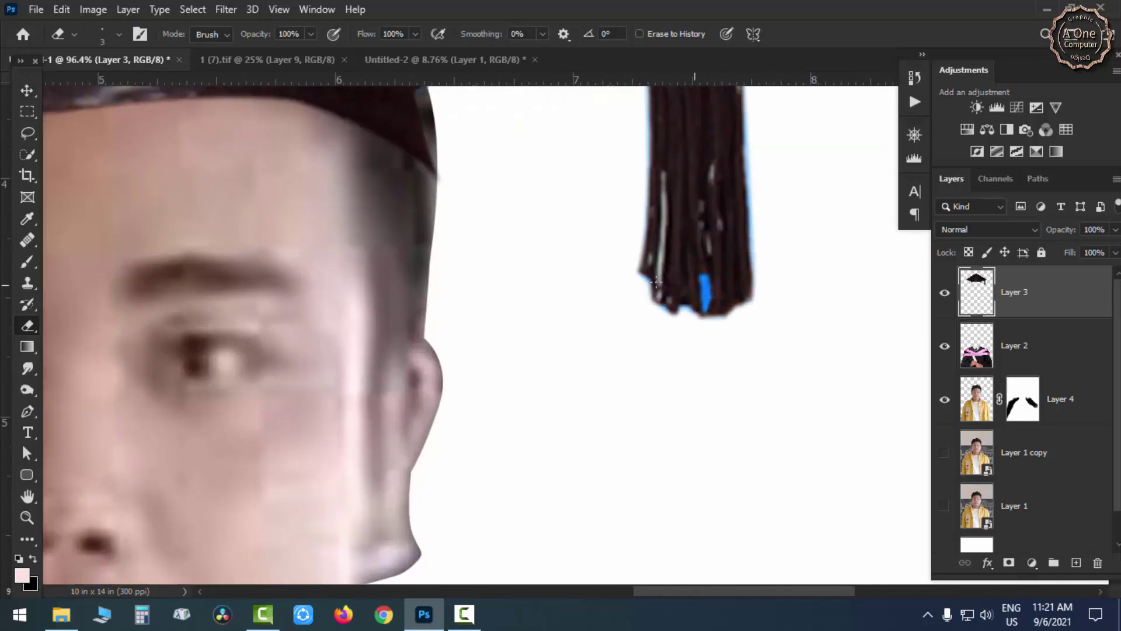
right_click(30, 329)
left_click(70, 353)
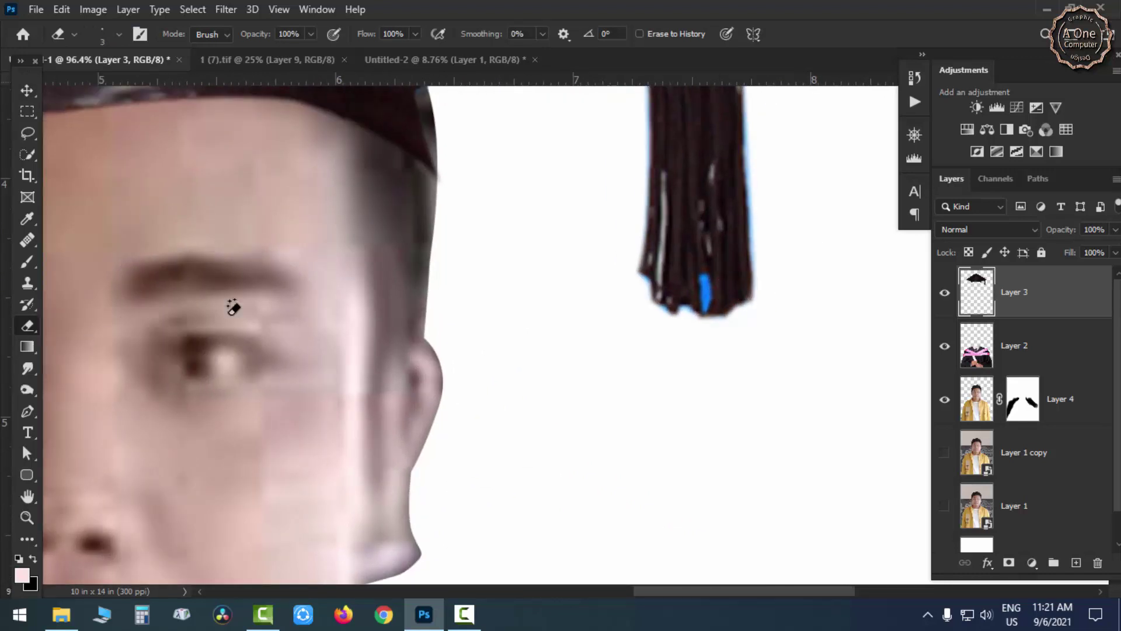
left_click(706, 292)
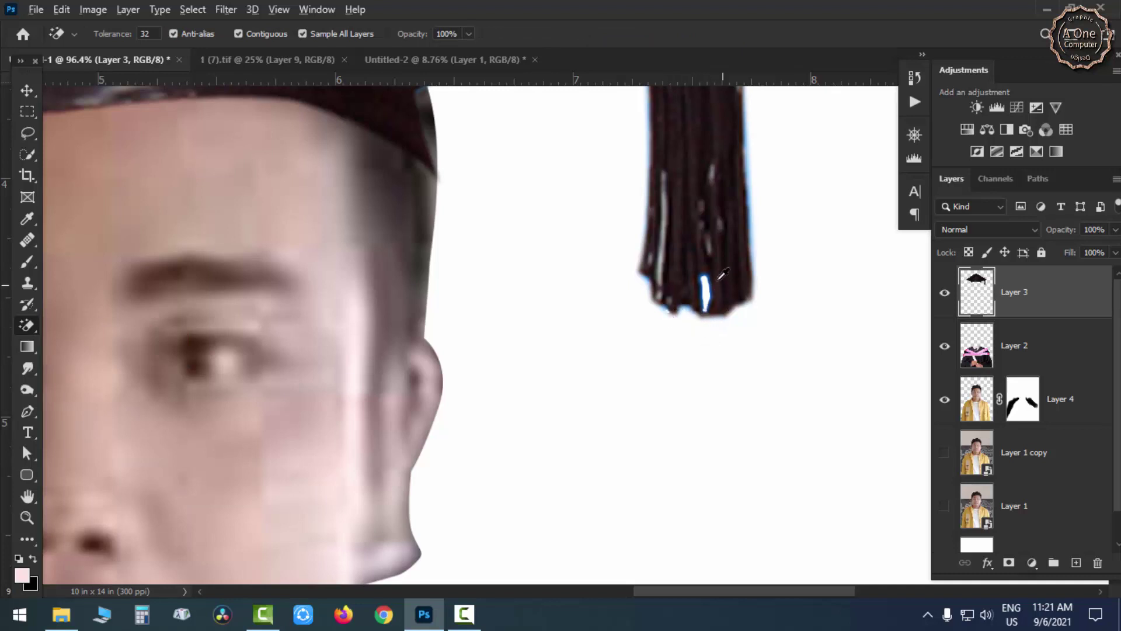
scroll(722, 274, "down", 3)
scroll(688, 256, "down", 1)
scroll(668, 250, "down", 1)
scroll(632, 242, "down", 1)
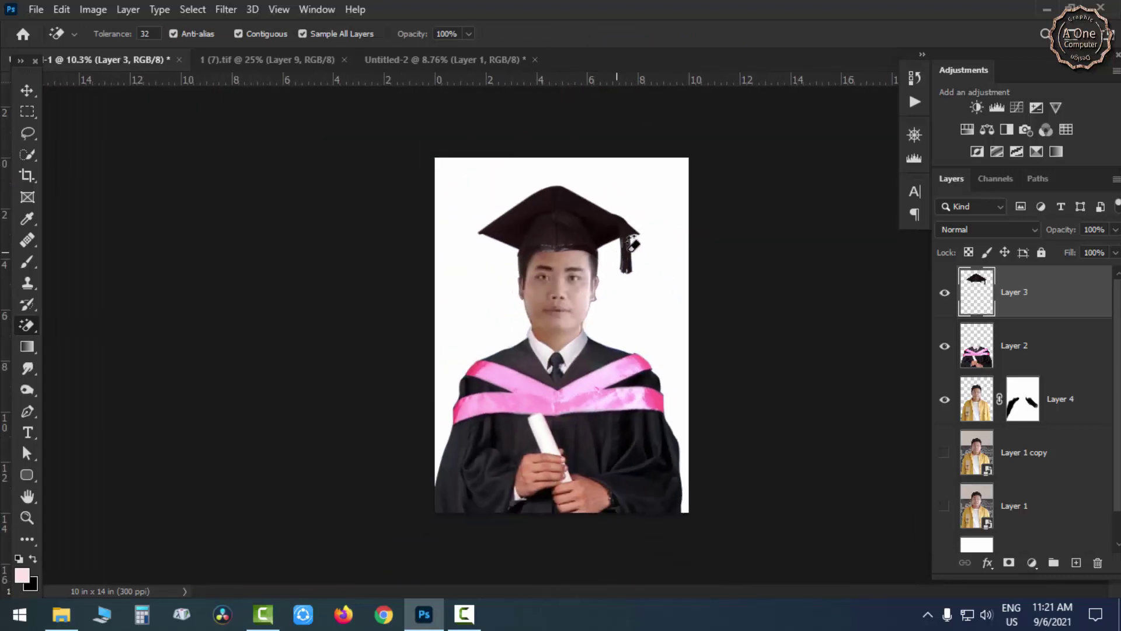
Step: Add a new layer above Layer 1 copy and a bright blue #05a4df Solid Color fill, then fit to screen
left_click(27, 90)
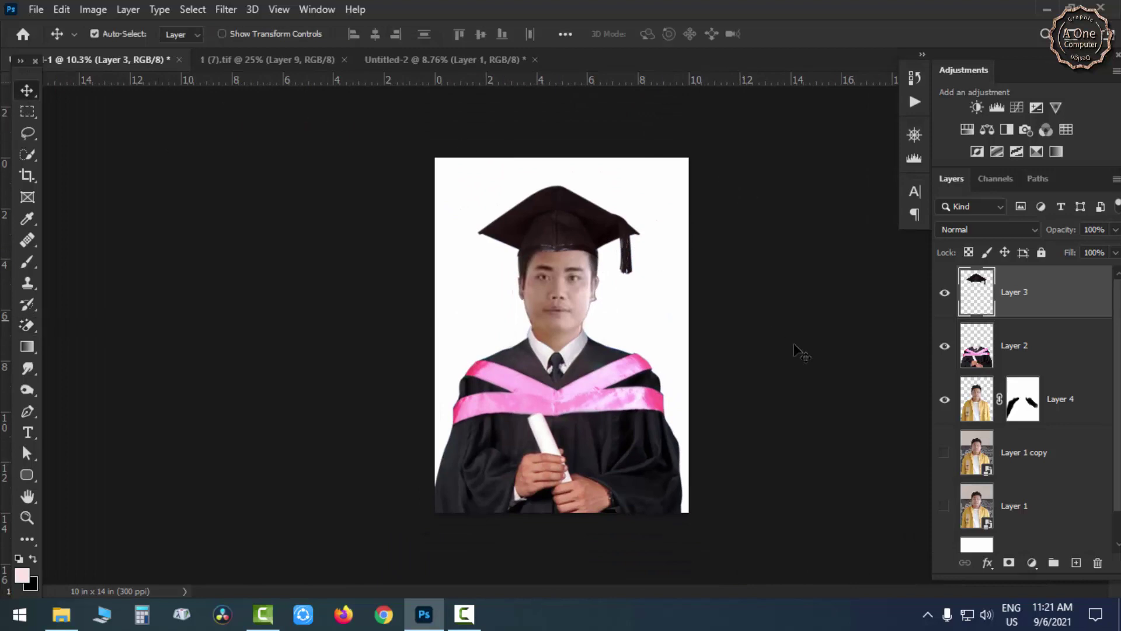
left_click(1045, 456)
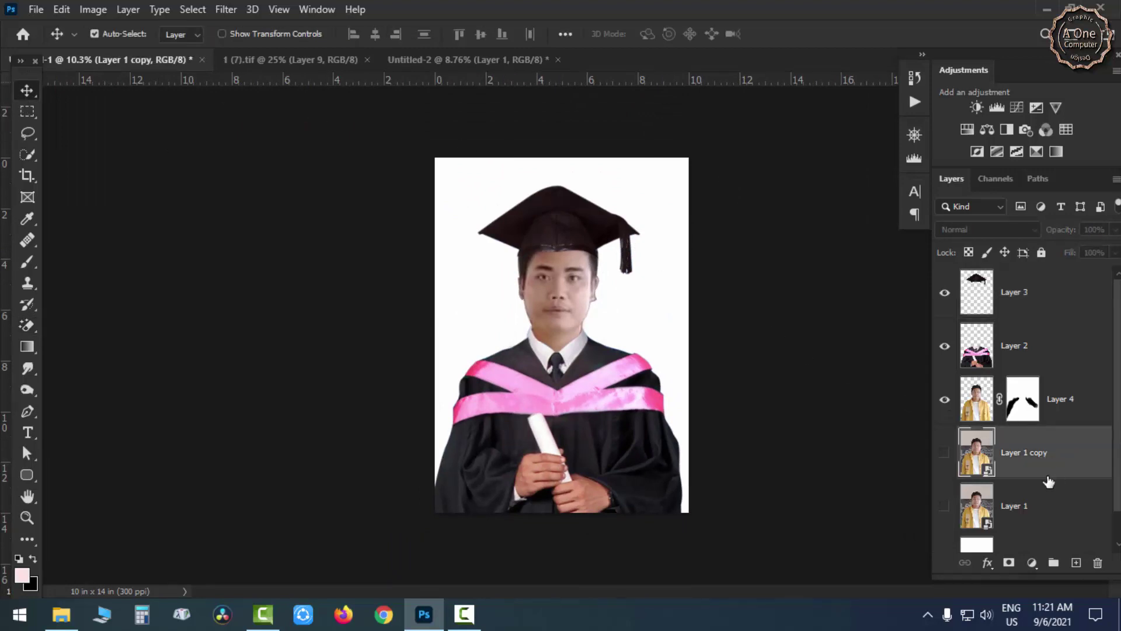
left_click(1076, 562)
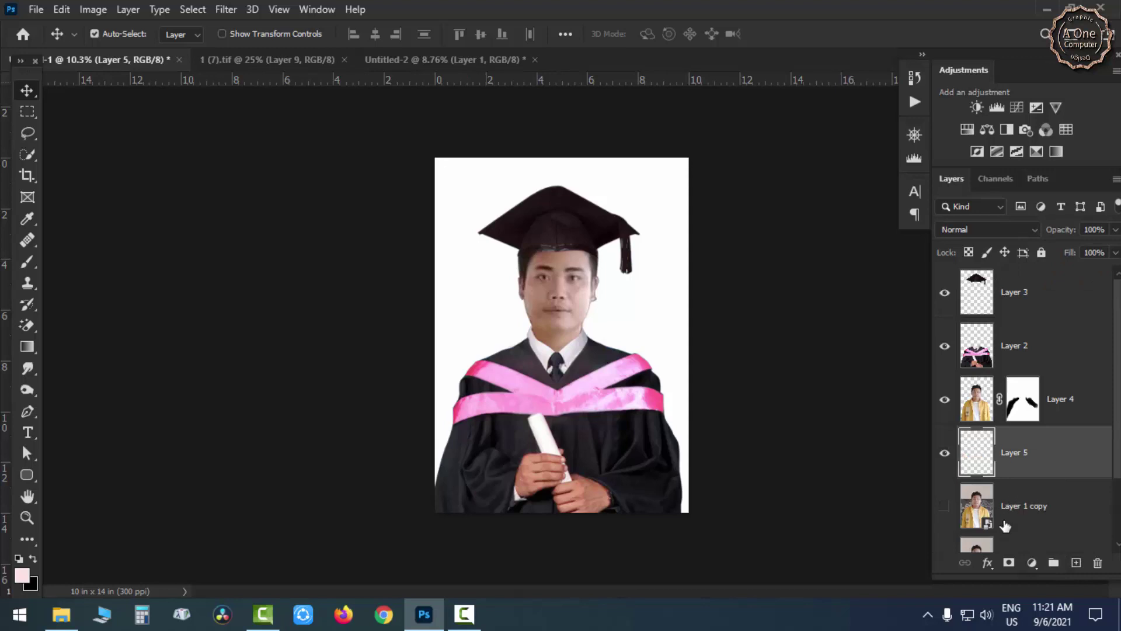
left_click(1031, 564)
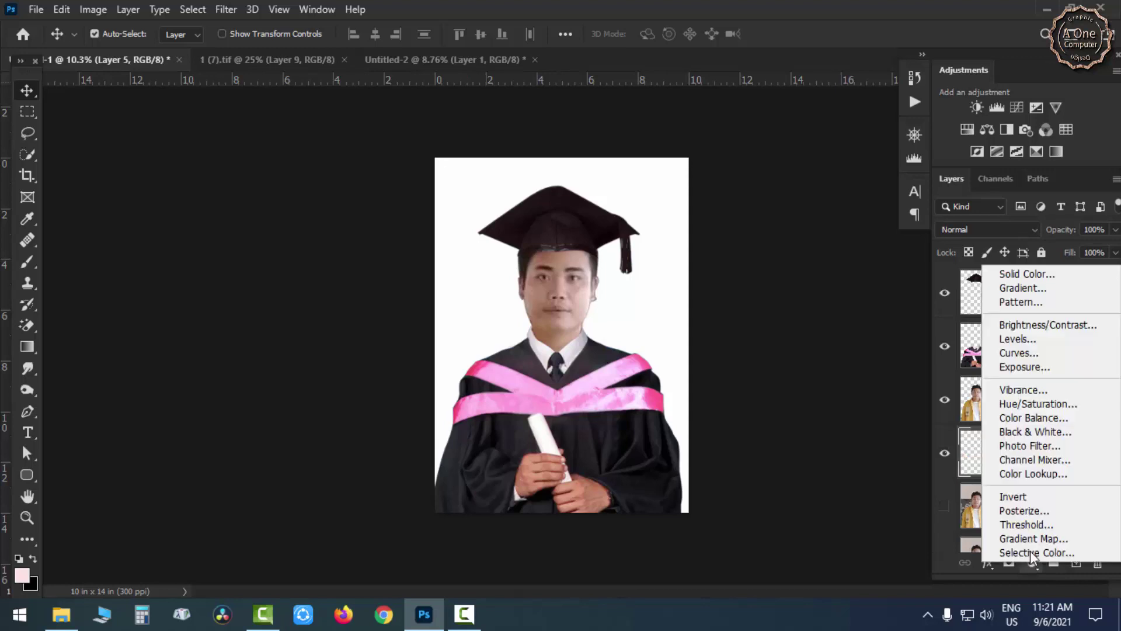
left_click(1020, 274)
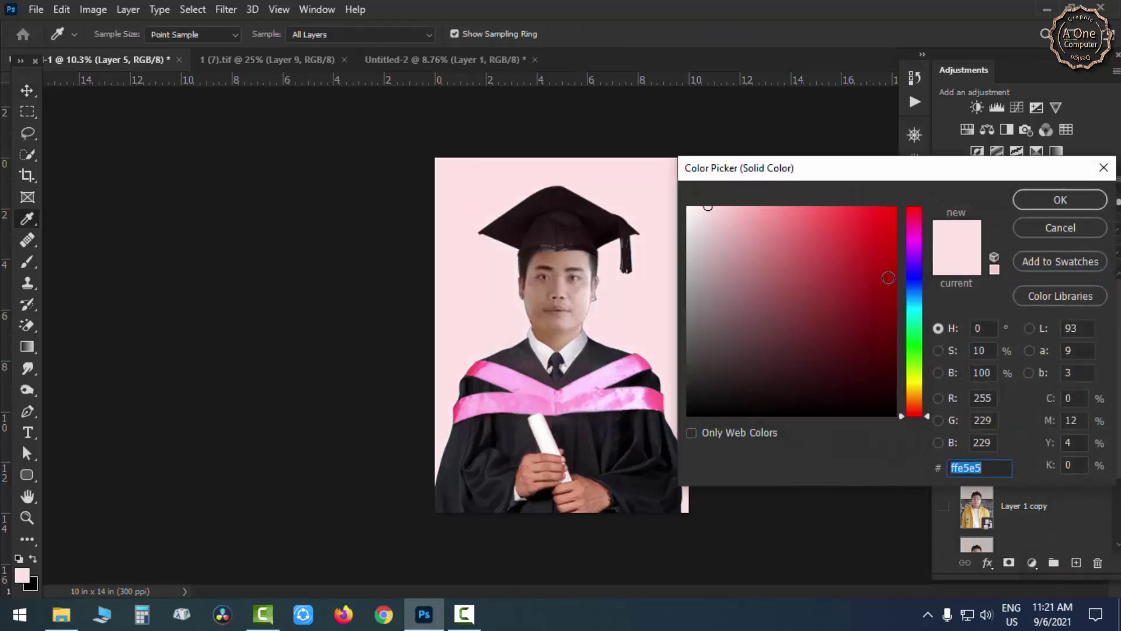
left_click(909, 301)
left_click(891, 231)
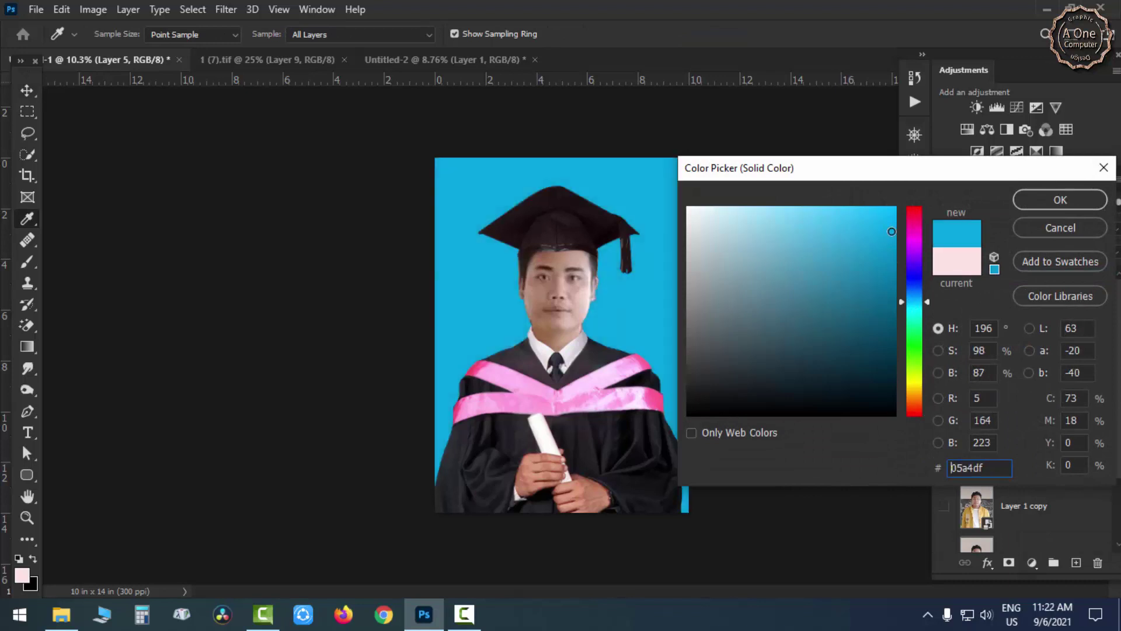
left_click(1060, 200)
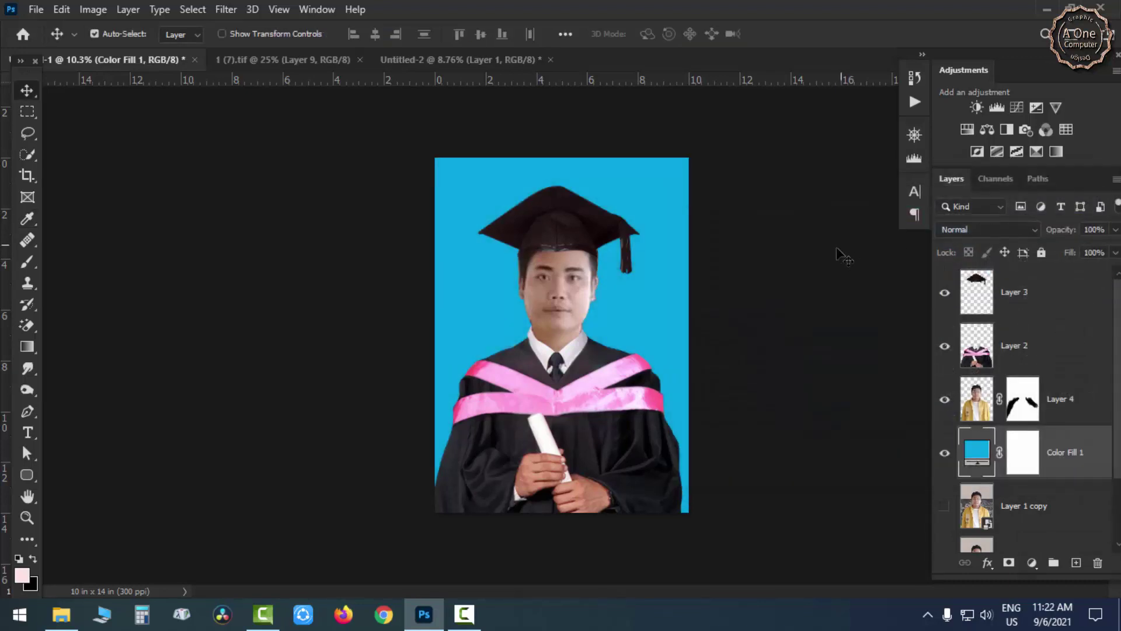
key("ctrl+0")
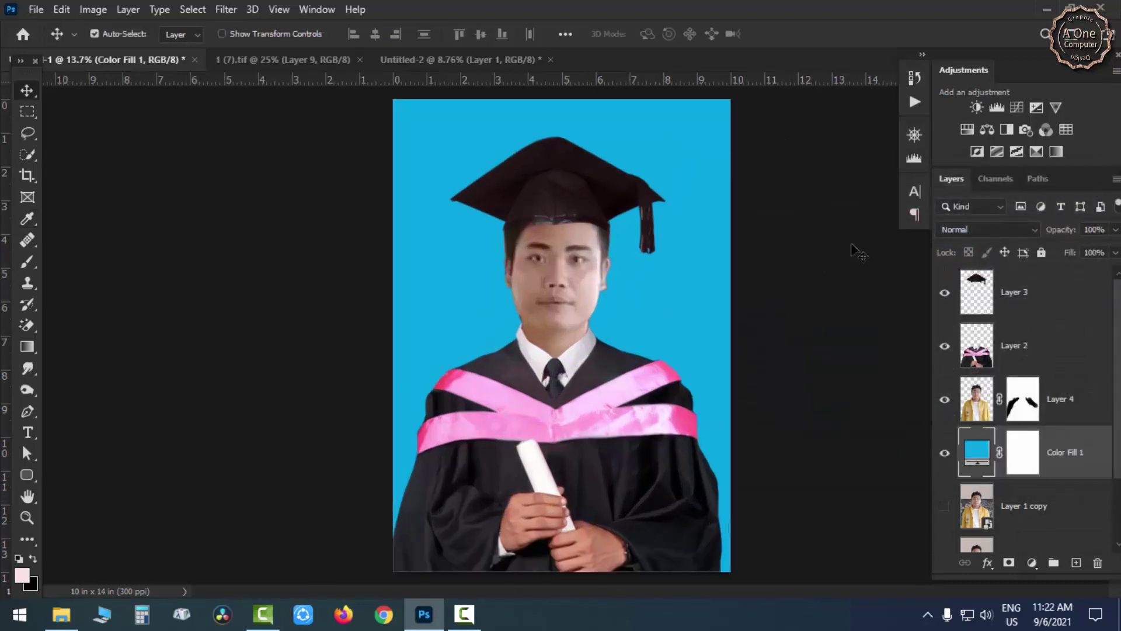
Step: Set the Gradient tool to a cyan-blue preset from the Blues group in Radial mode
left_click(31, 345)
left_click(132, 35)
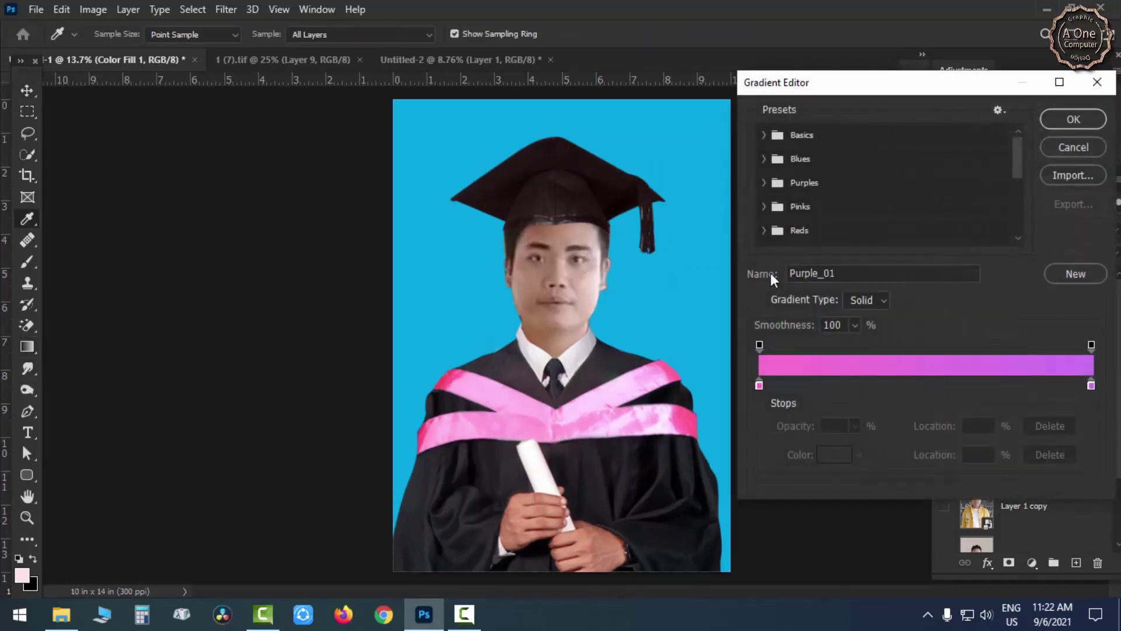
left_click(1073, 147)
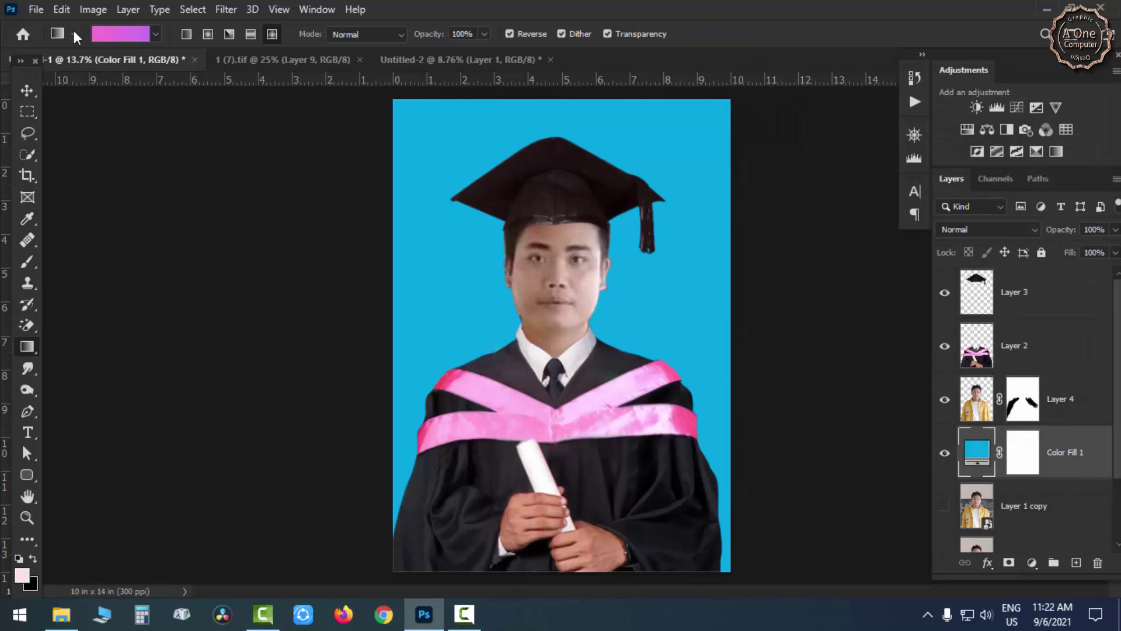
left_click(156, 35)
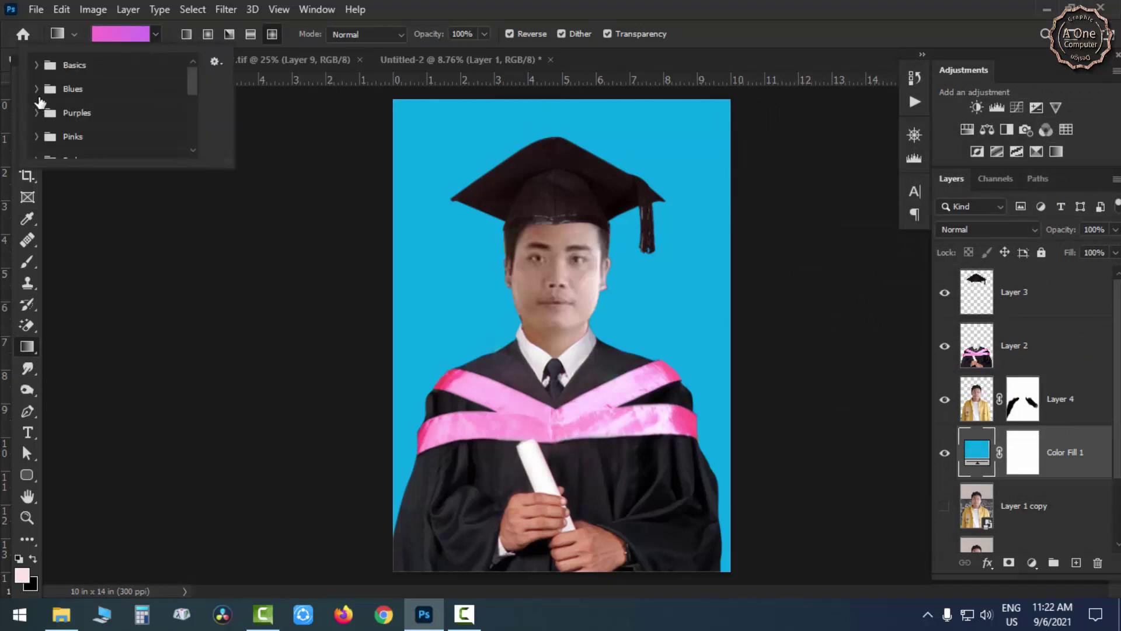
left_click(35, 88)
scroll(121, 121, "down", 1)
scroll(123, 119, "down", 1)
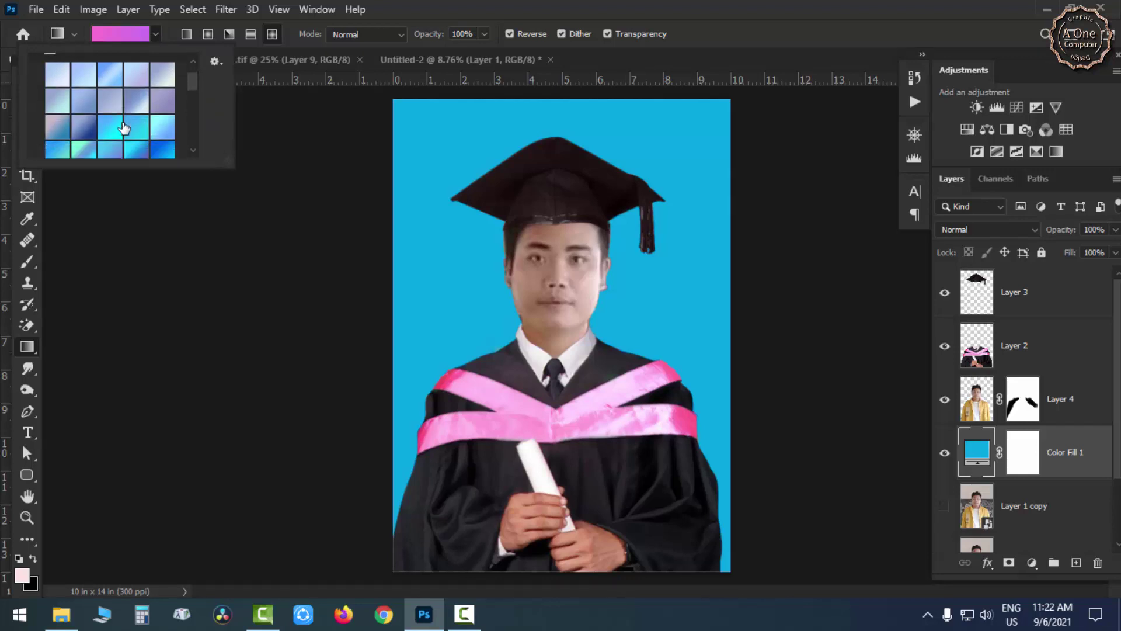
scroll(133, 136, "down", 1)
scroll(130, 135, "up", 1)
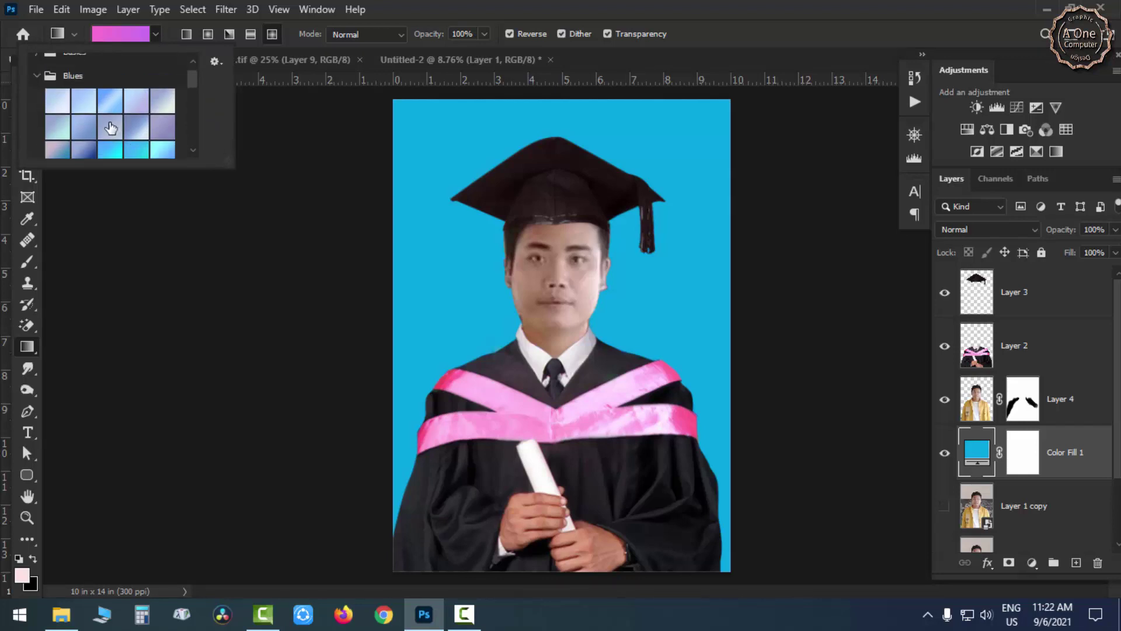
scroll(111, 127, "down", 1)
left_click(109, 115)
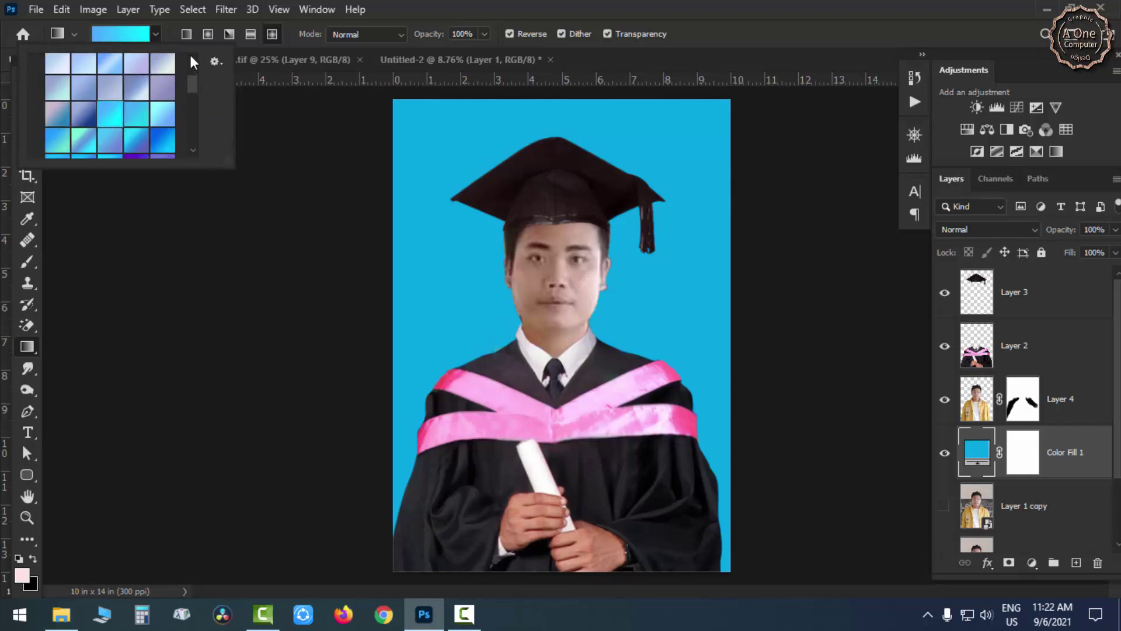
left_click(208, 33)
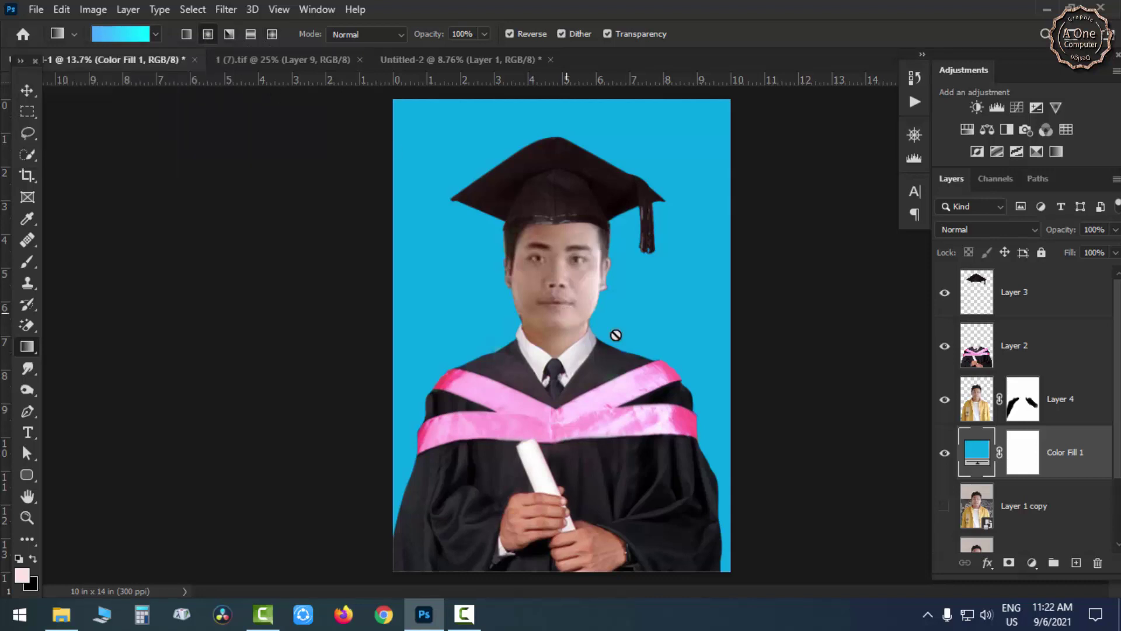
Step: Draw the radial gradient outward from the man's face on a new layer above Color Fill 1
left_click(1076, 563)
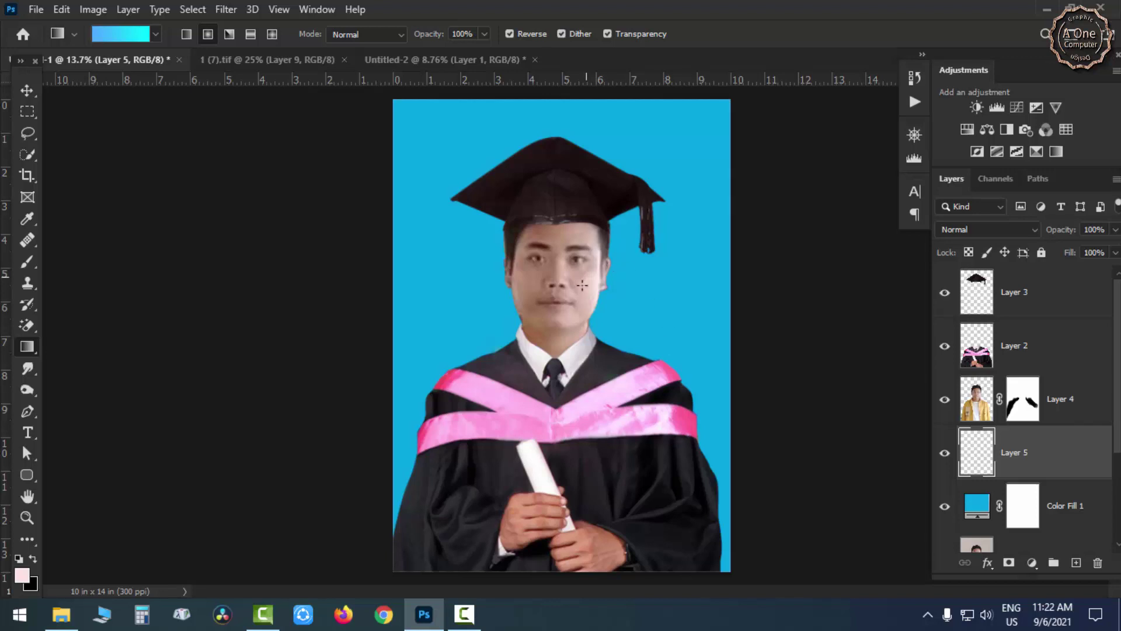
mouse_move(561, 296)
left_mouse_down()
mouse_move(790, 302)
mouse_move(617, 369)
left_mouse_up()
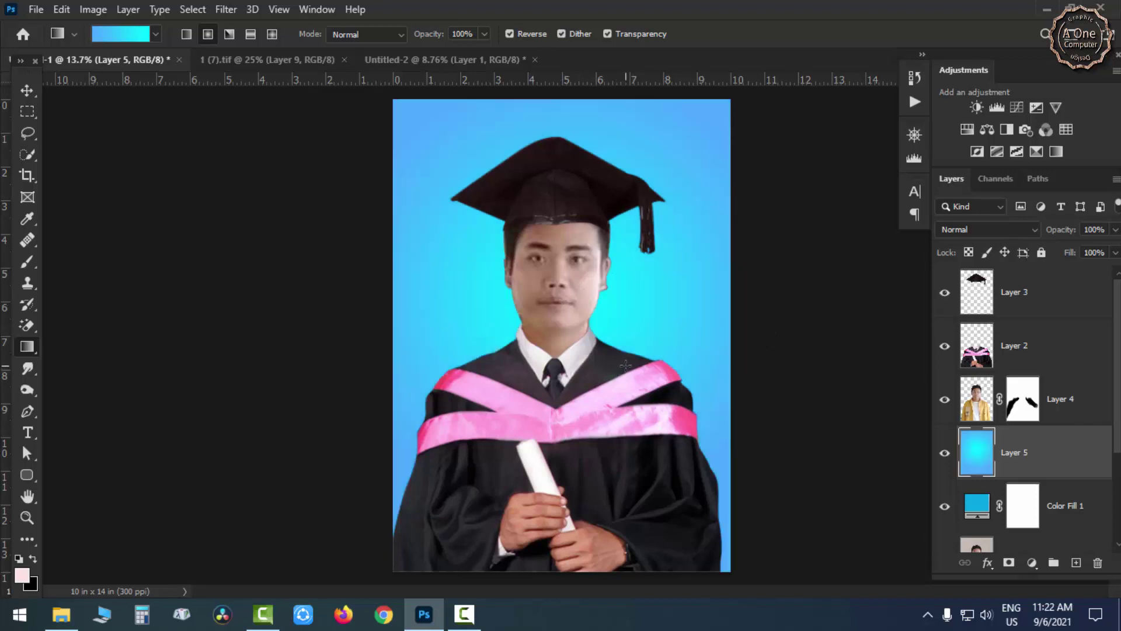
scroll(625, 365, "down", 2)
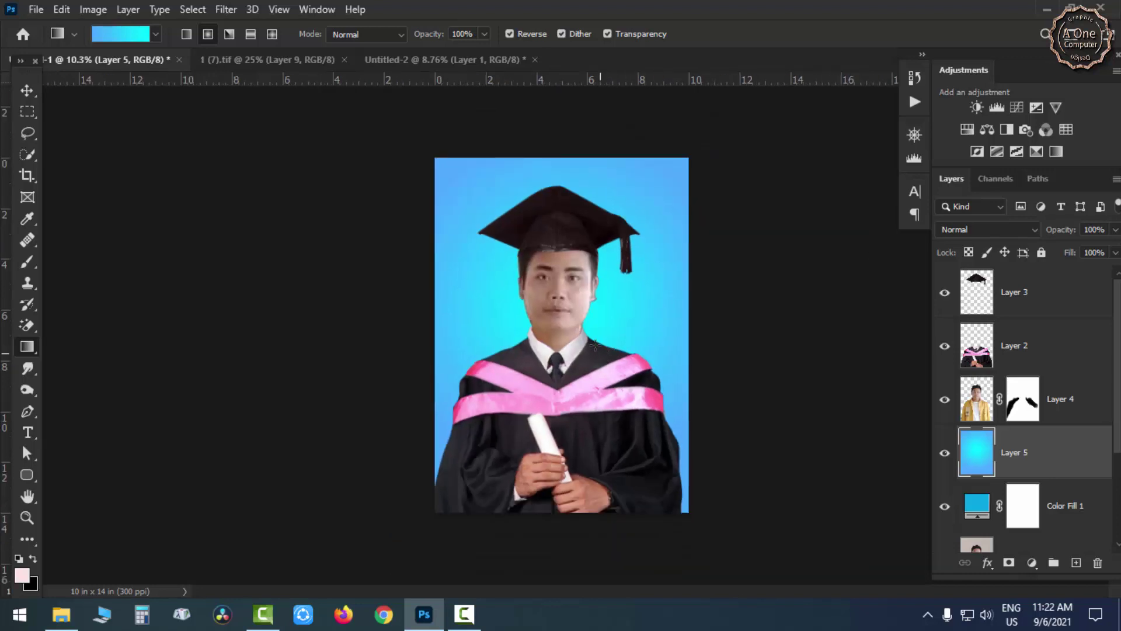
Step: Redraw the gradient from face toward cap, then nudge the man, cap and gown right
left_click_drag(560, 328, 562, 140)
left_click_drag(557, 309, 555, 130)
left_click(27, 90)
mouse_move(346, 143)
left_mouse_down()
mouse_move(559, 407)
mouse_move(642, 485)
left_mouse_up()
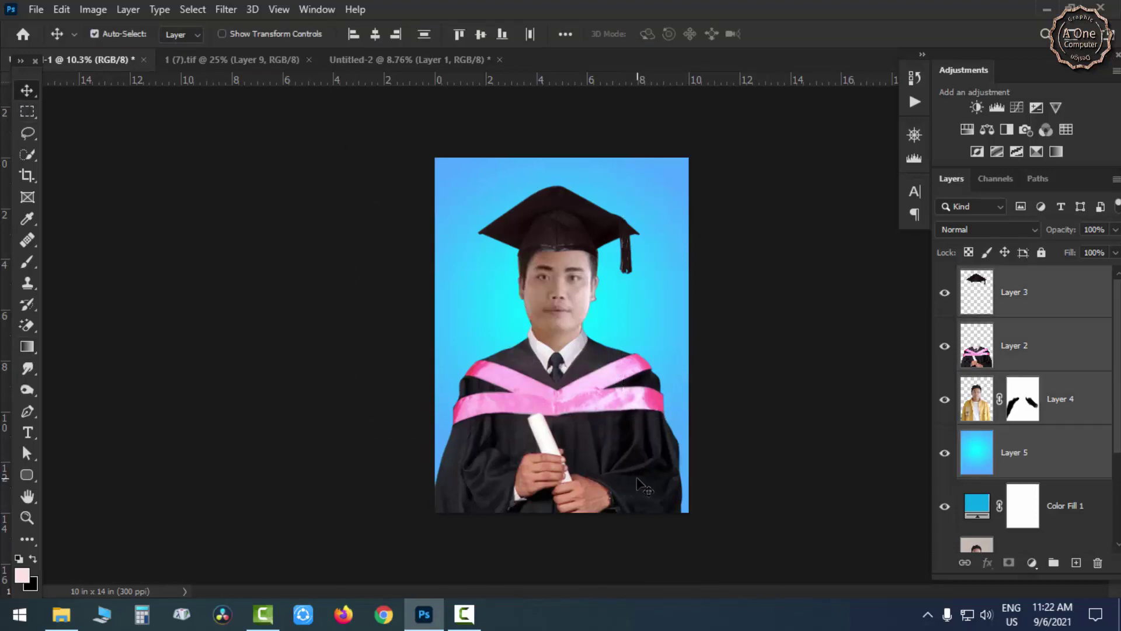
key("shift+Right")
key("shift+Right")
key("shift+Right")
key("shift+Right")
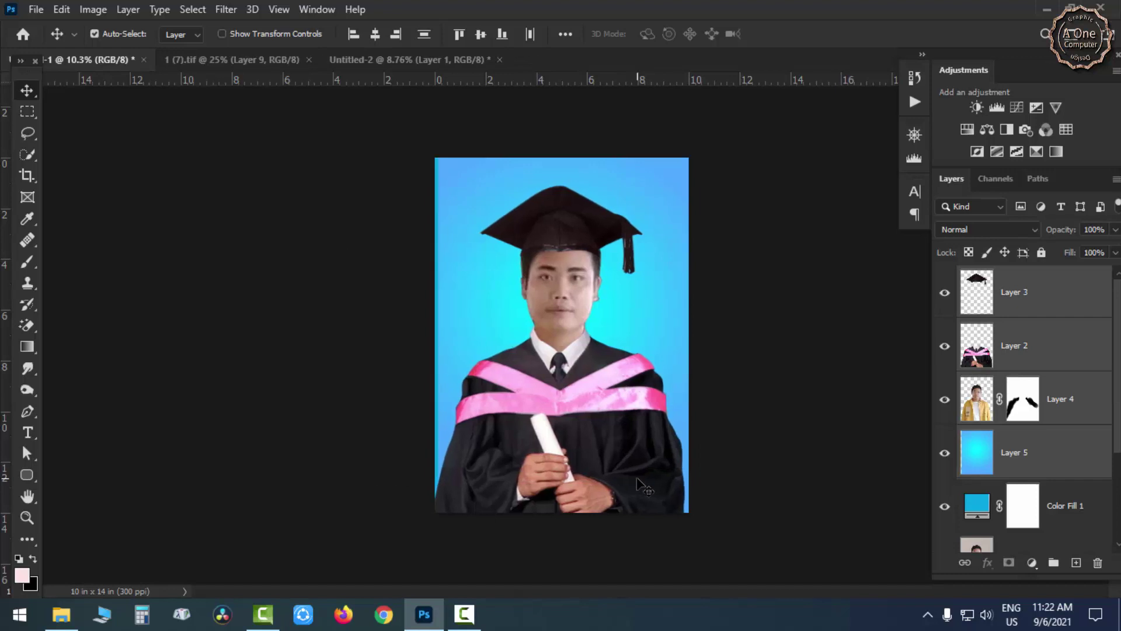
Step: Nudge the gradient layer, Layer 5, right so it covers the left strip
left_click(776, 366)
left_click(474, 270)
key("shift+Right")
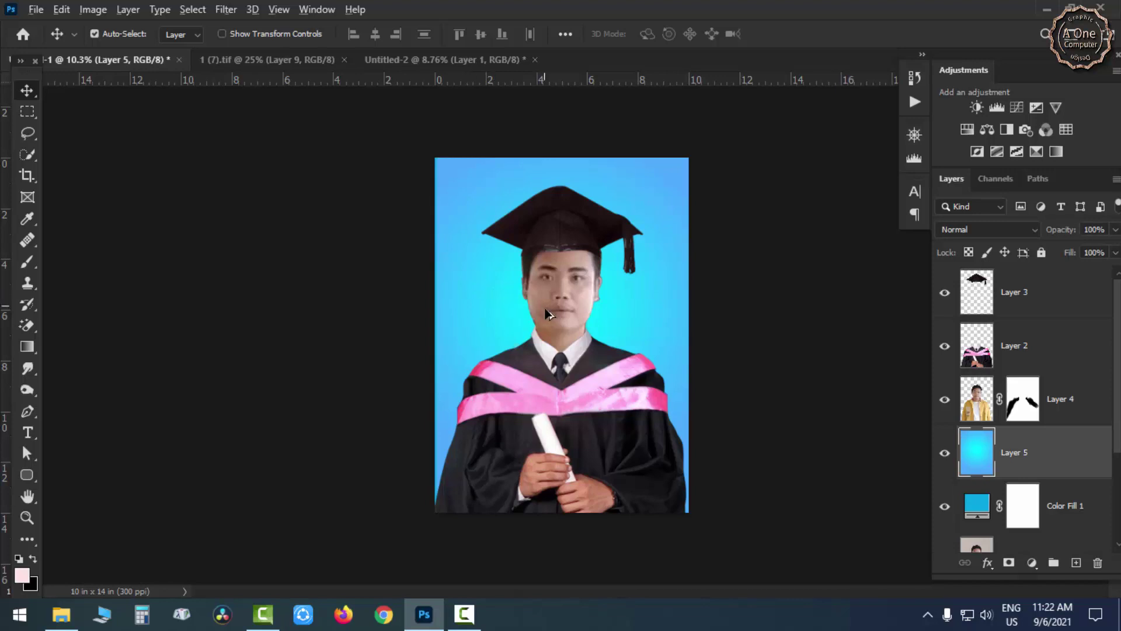
scroll(559, 312, "up", 2)
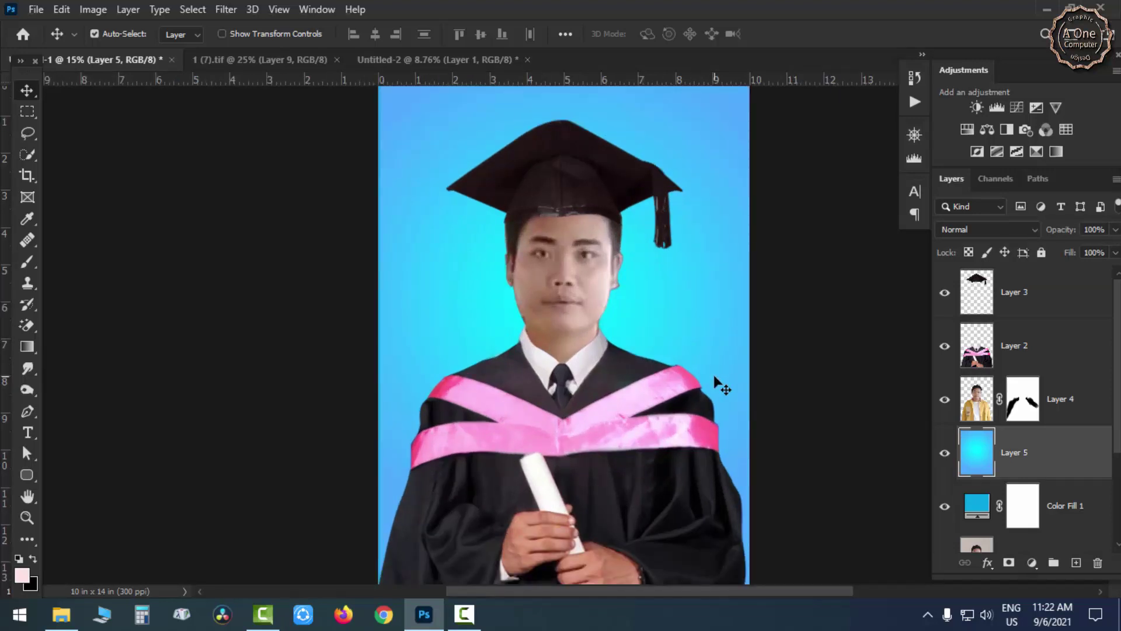